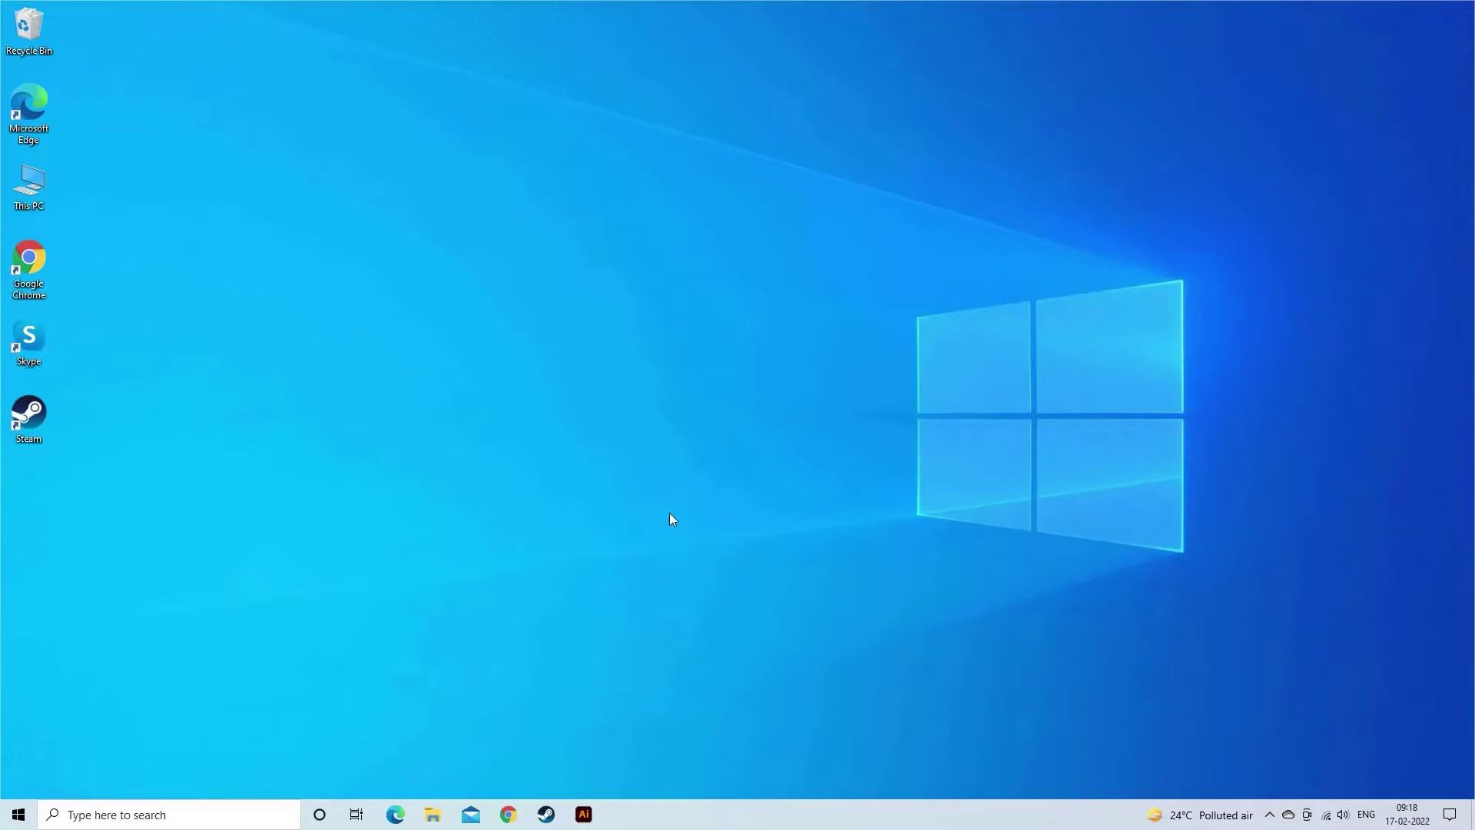
Show the installed Windows updates list from Settings' Update & Security history and scroll through it.
key(super+i)
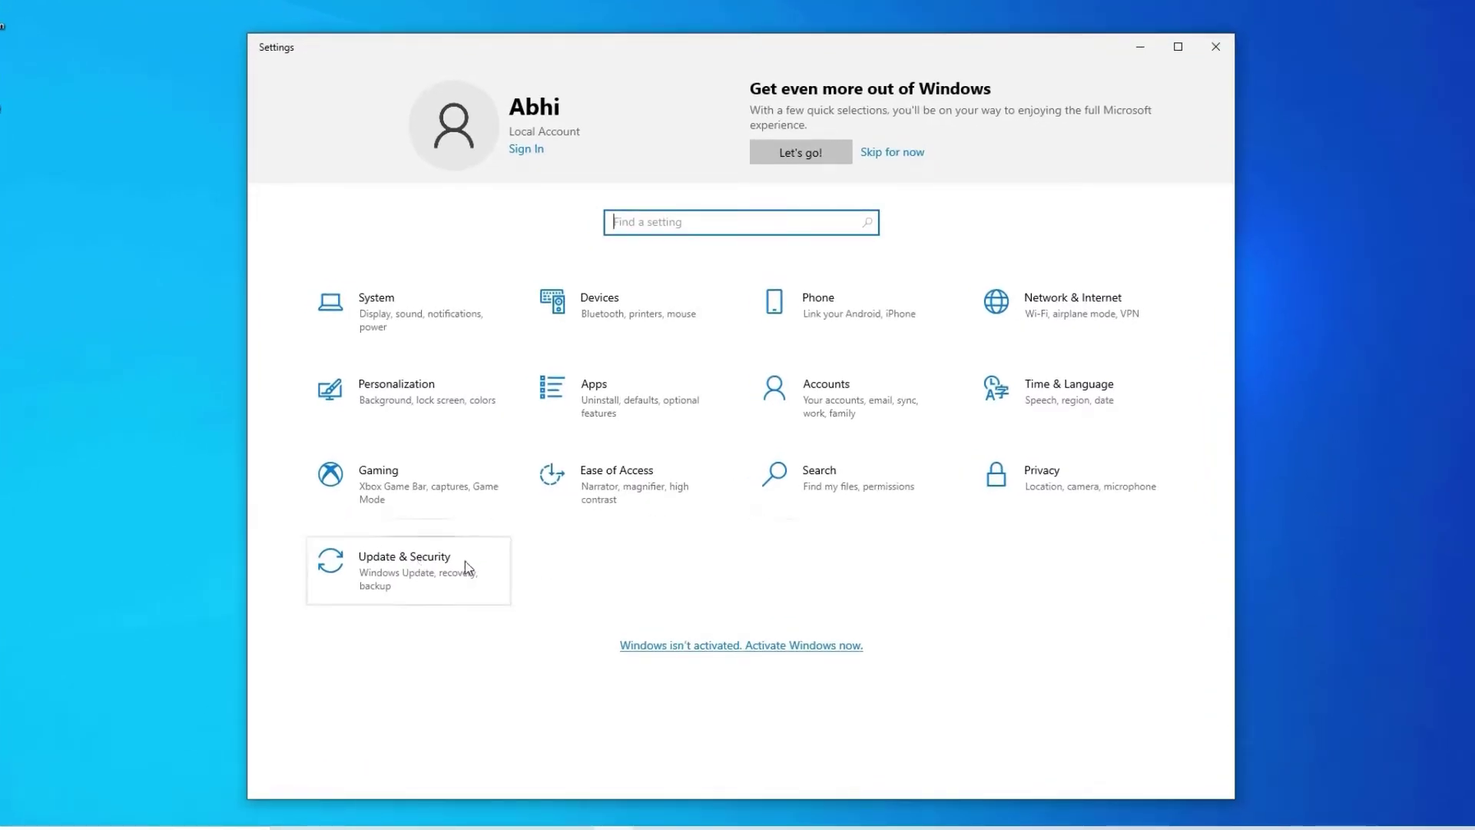
click(415, 569)
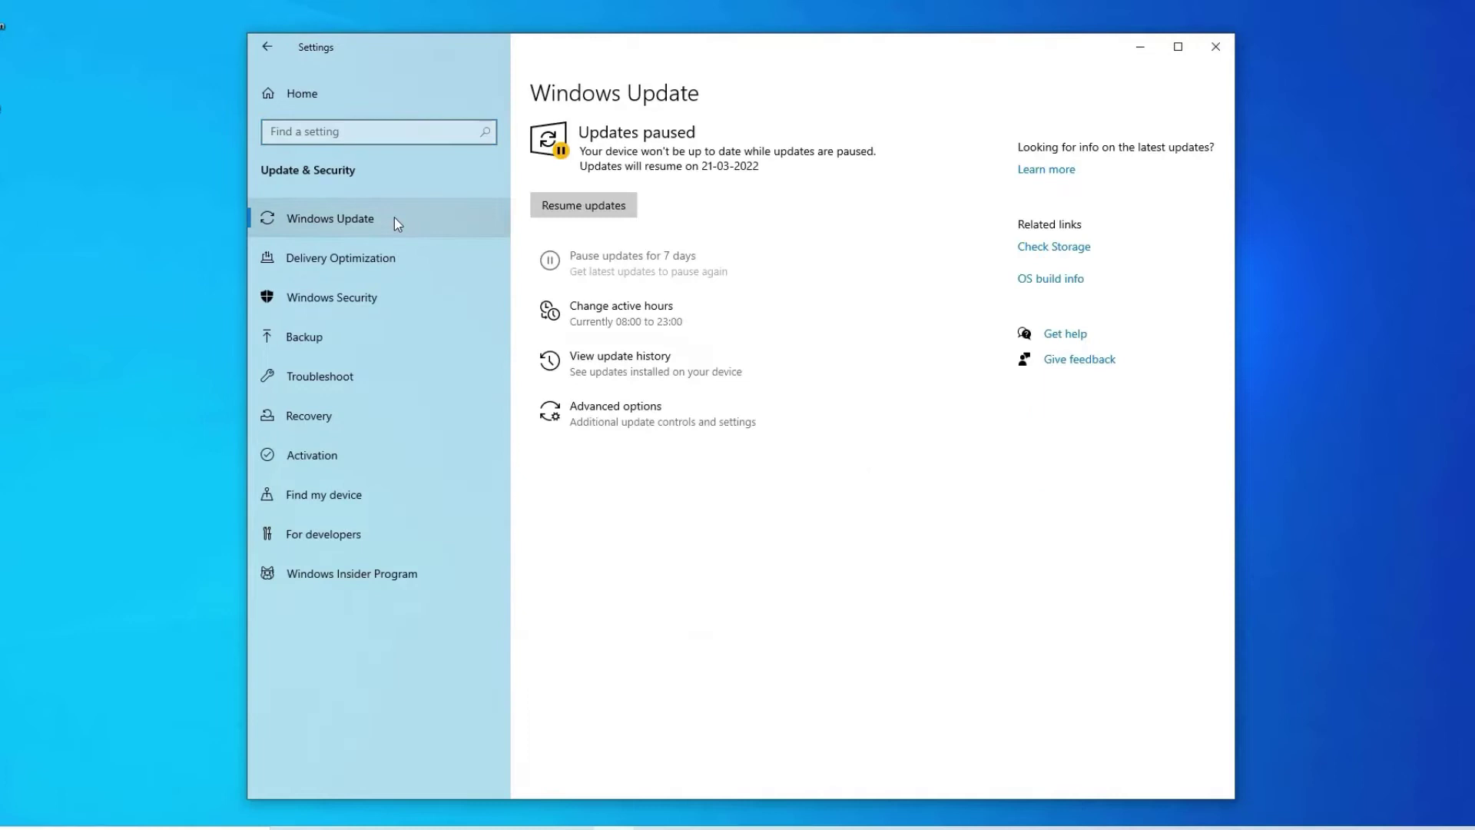
click(627, 367)
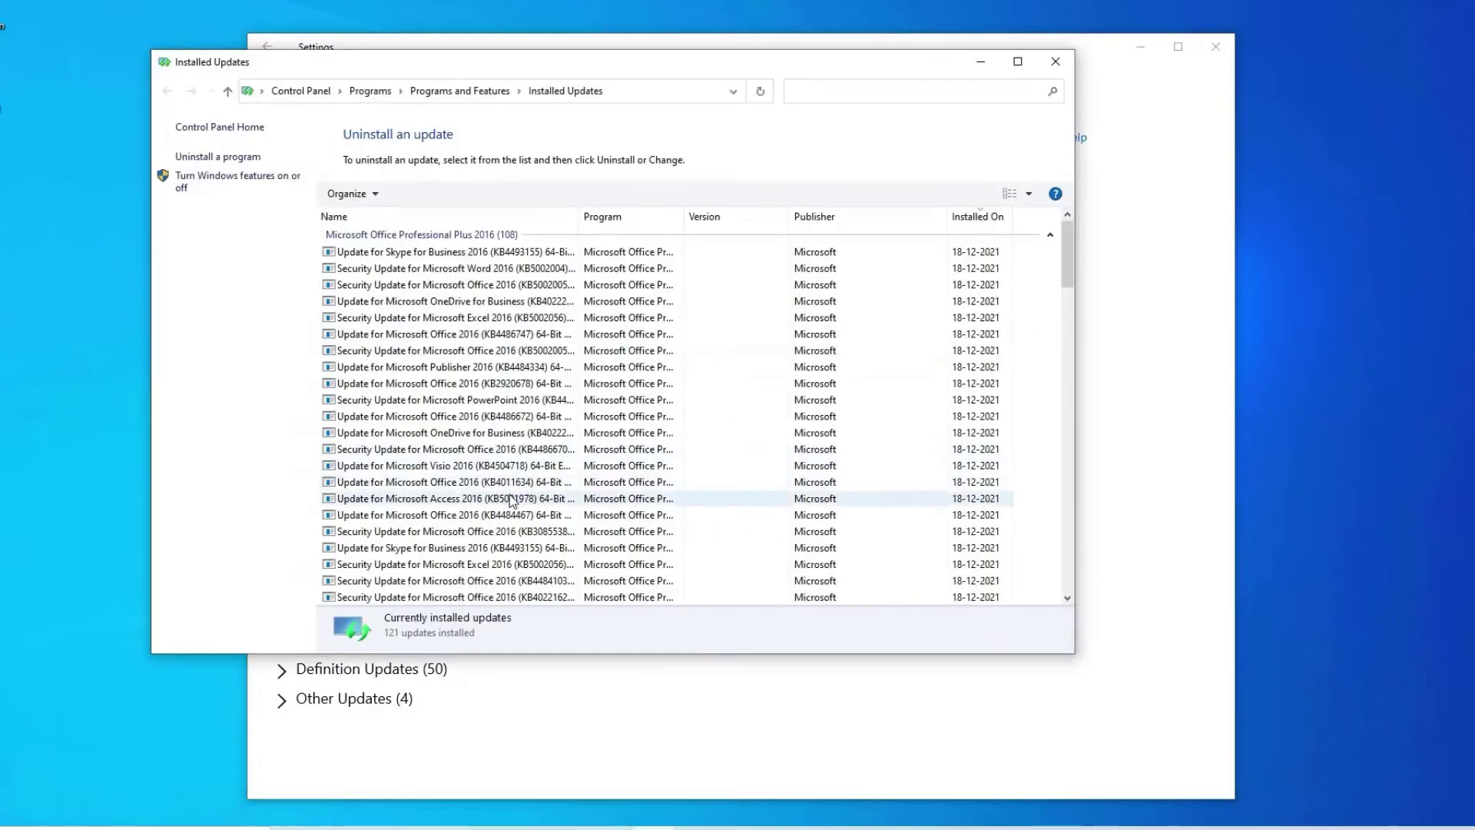
scroll(569, 467, down, 5)
scroll(569, 467, down, 1)
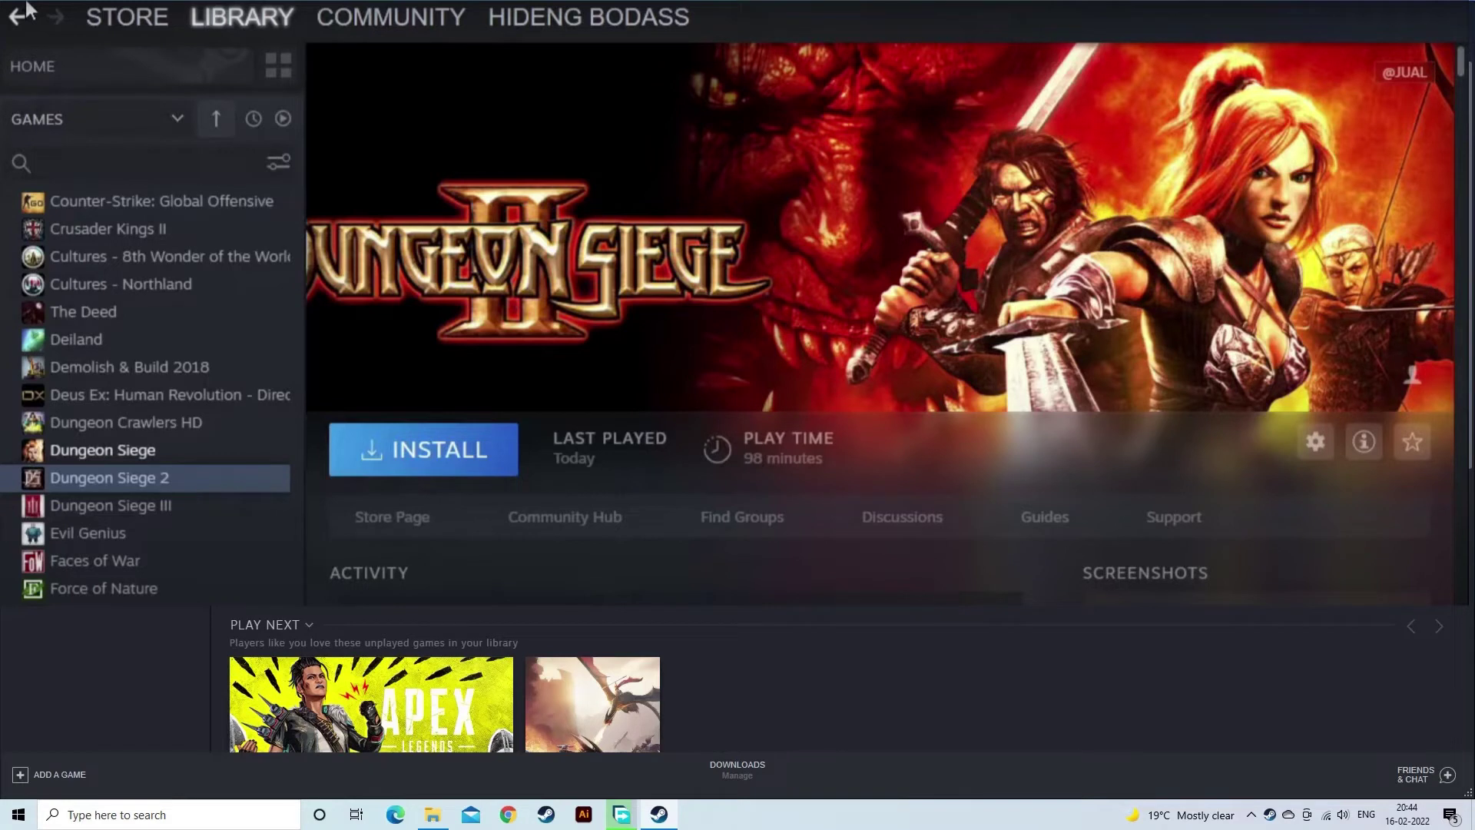
Browse to Dungeon Siege 2's install folder from its Steam Properties Local Files section.
right_click(203, 478)
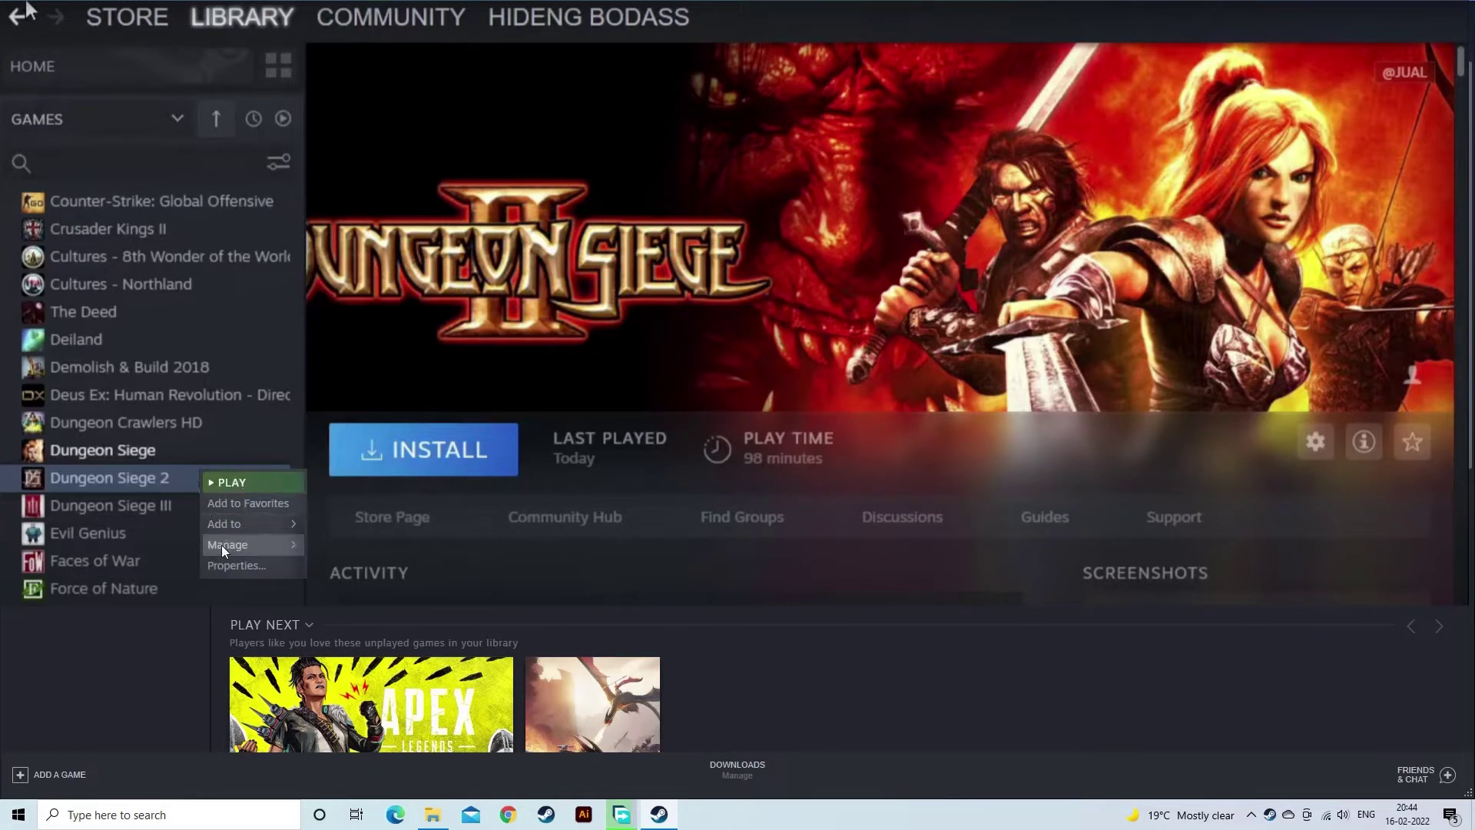
click(236, 573)
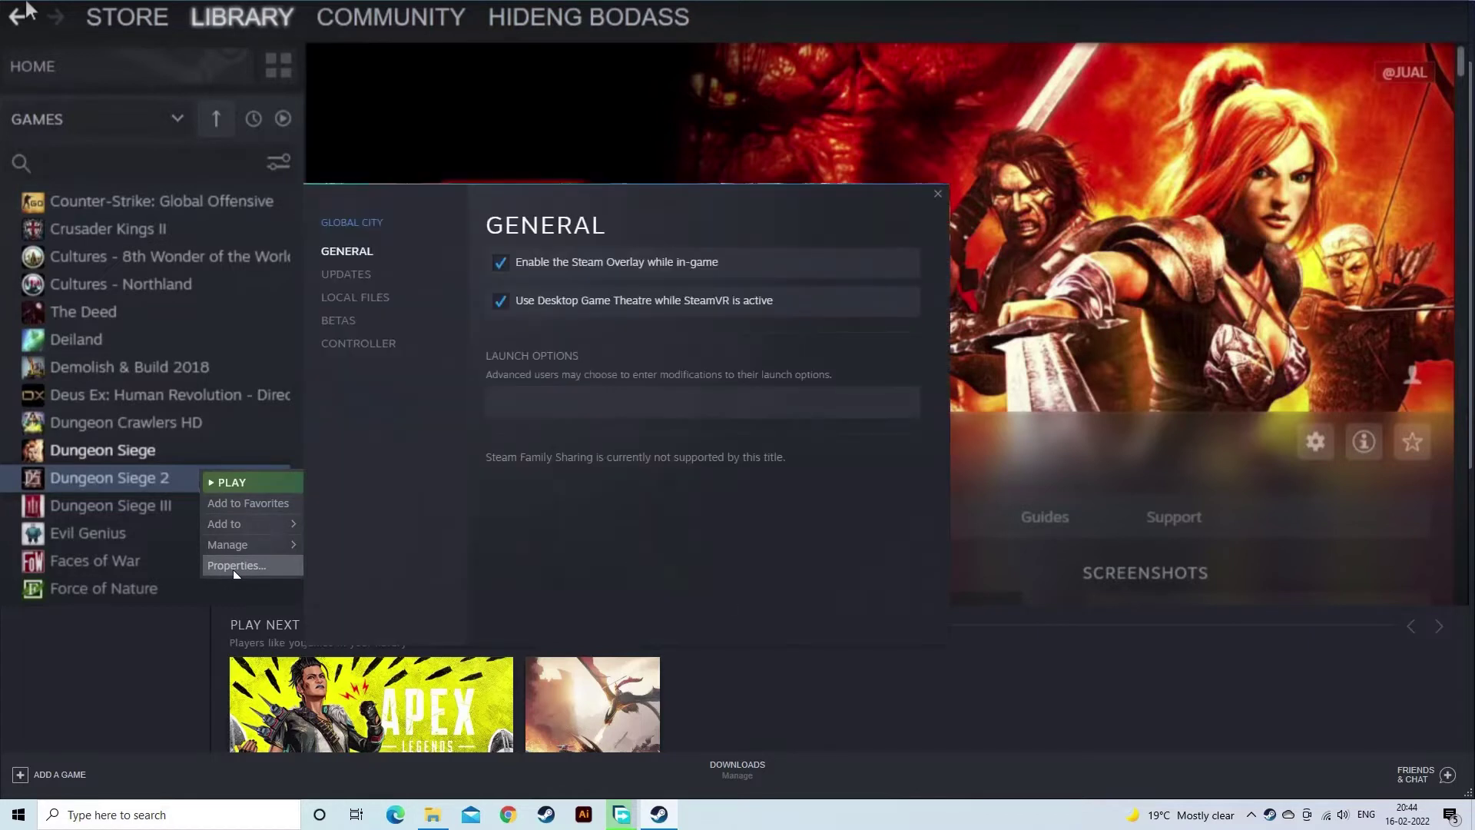
click(373, 301)
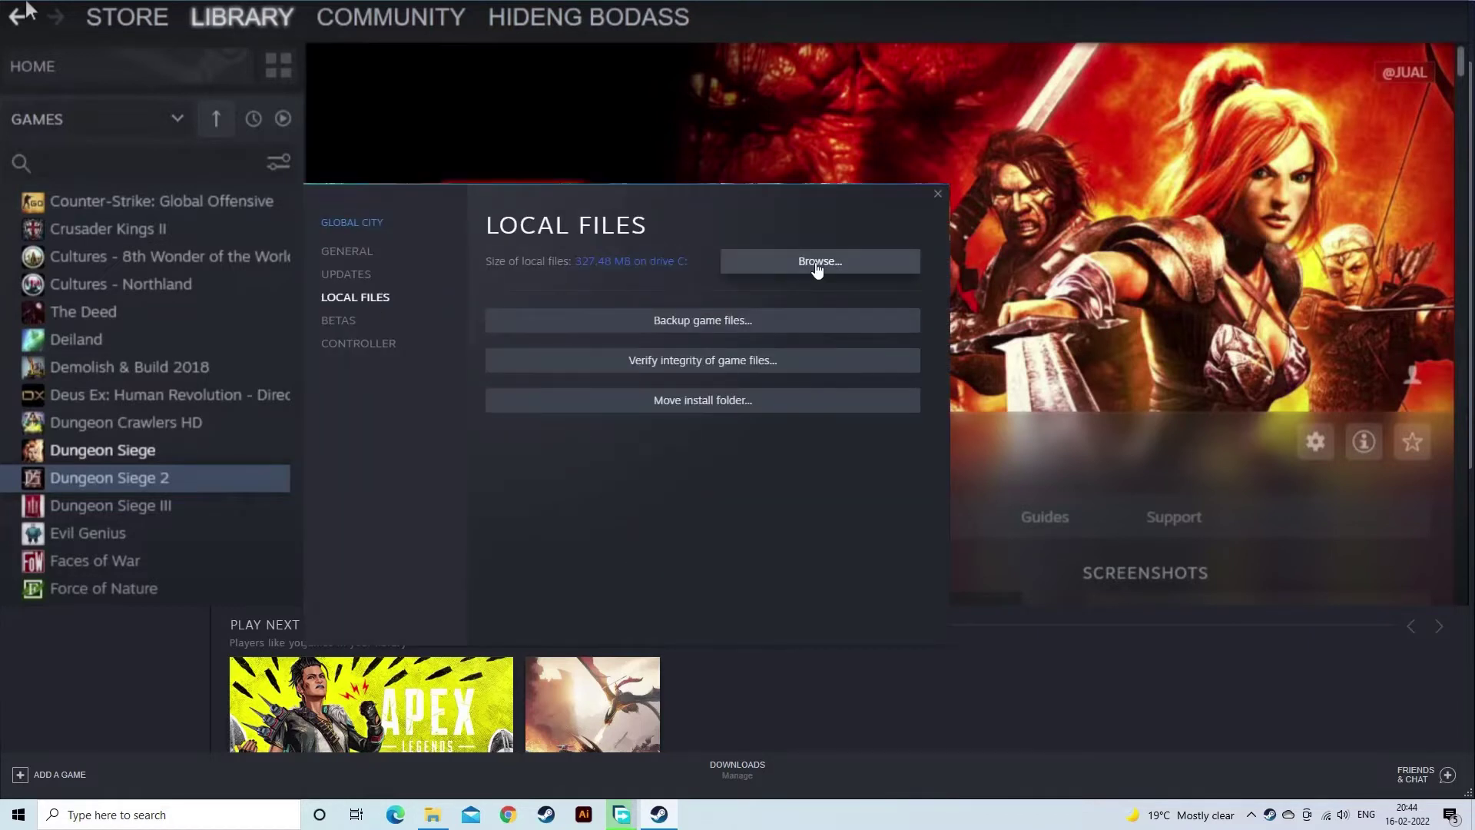
click(600, 215)
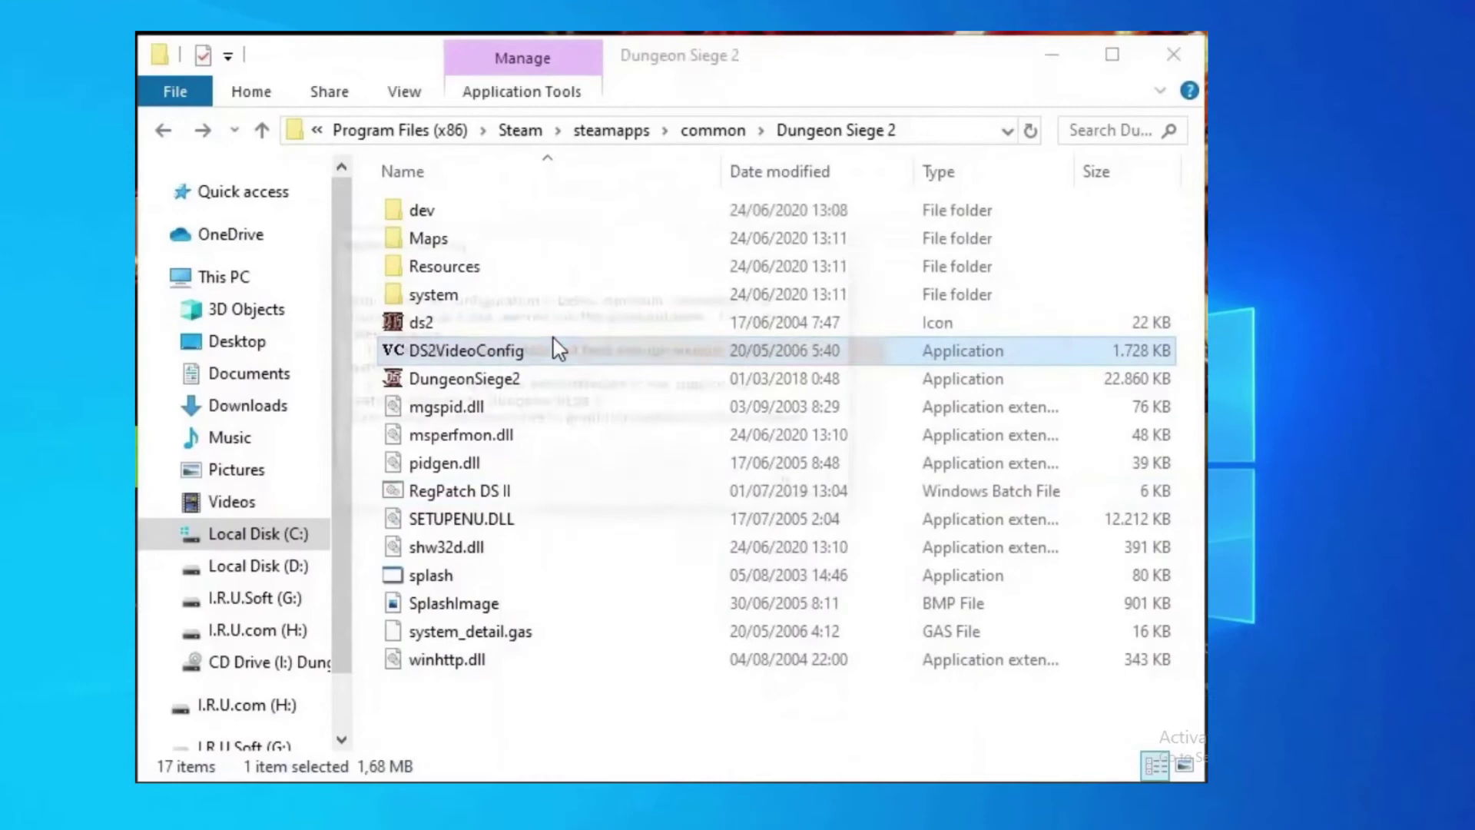
Dismiss the hardware warning and save DS2VideoConfig with the 1024x768x32 resolution.
click(792, 485)
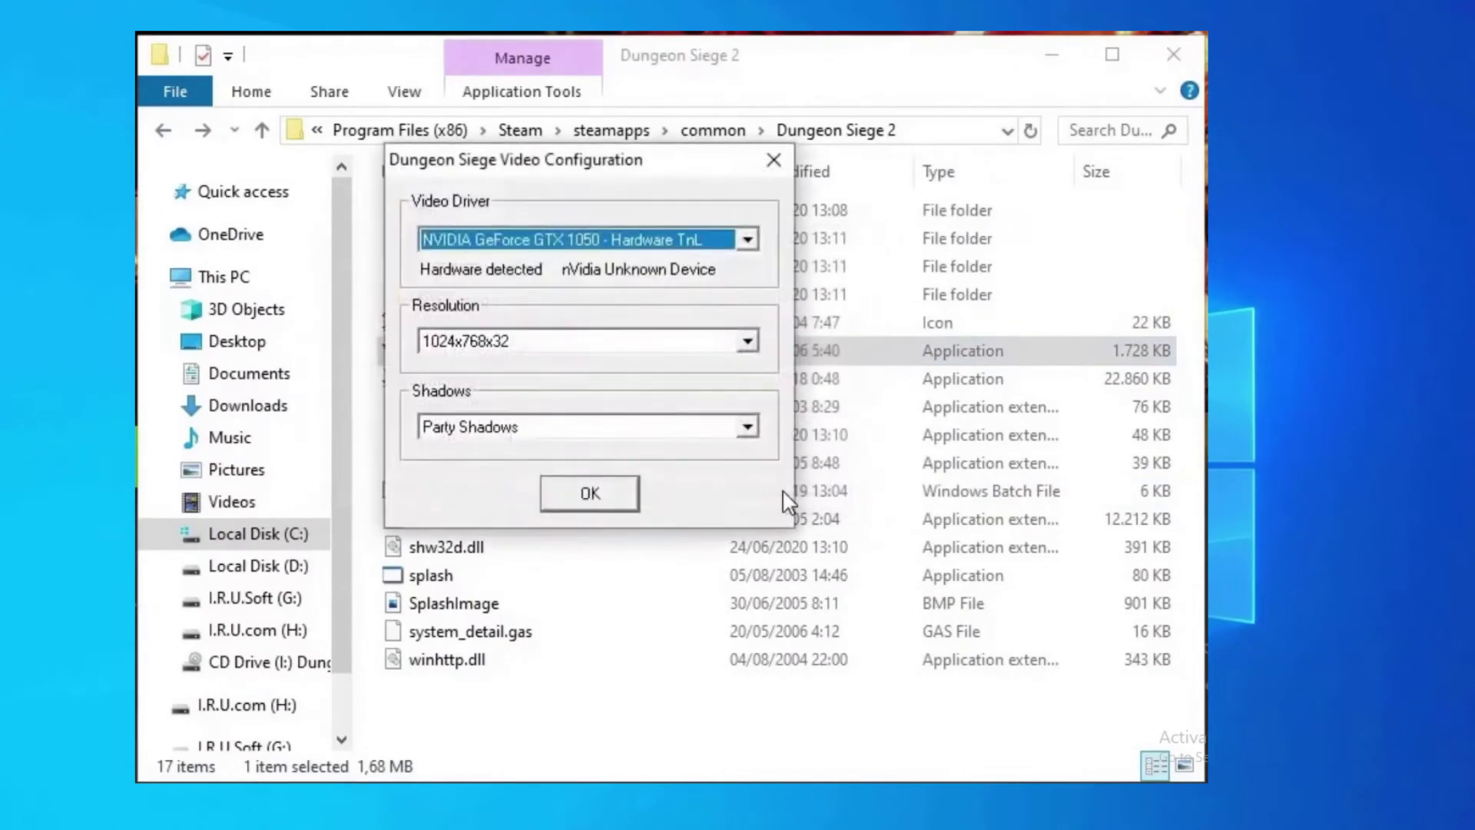
click(751, 343)
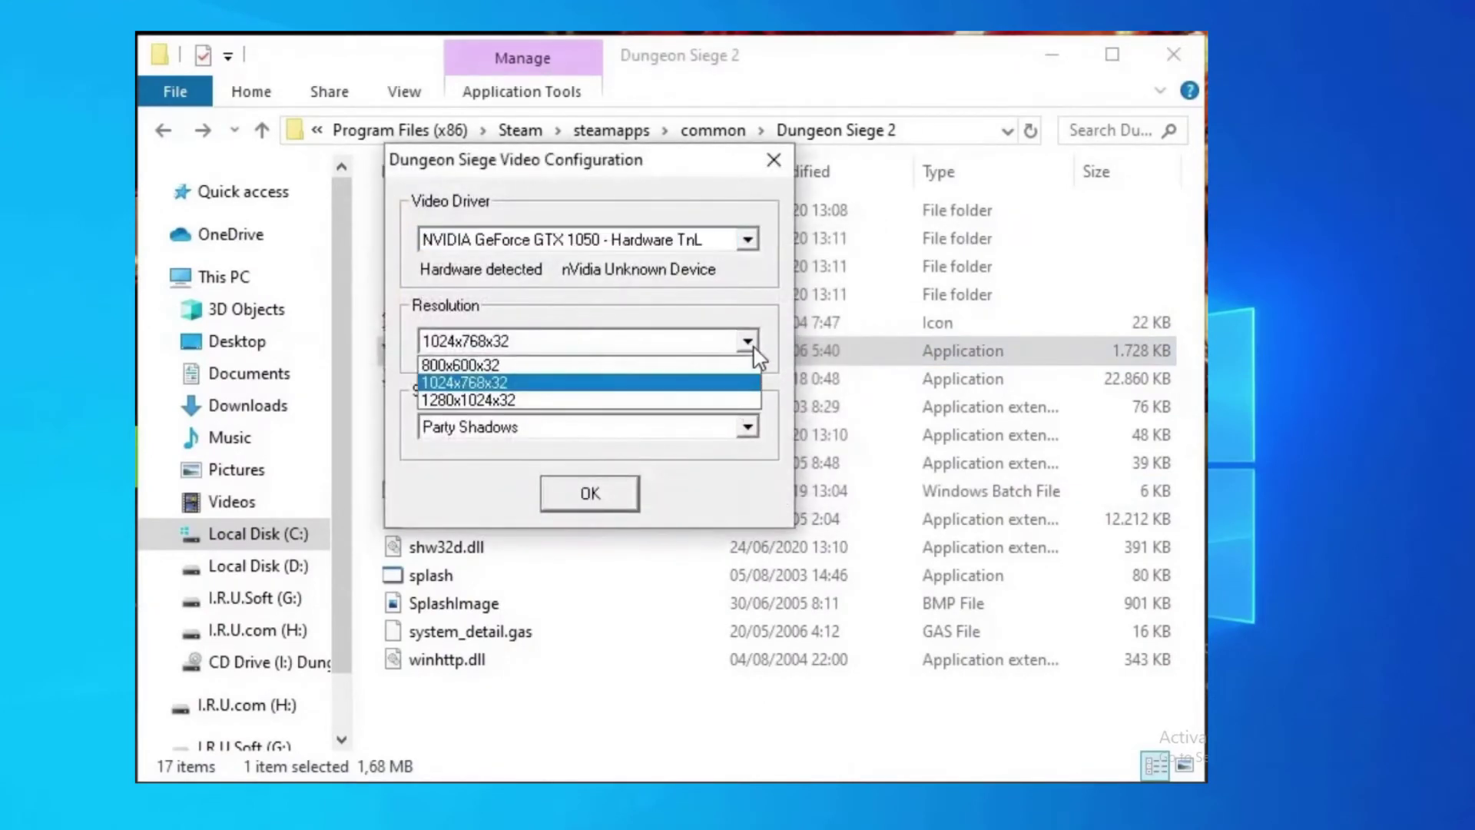
click(754, 347)
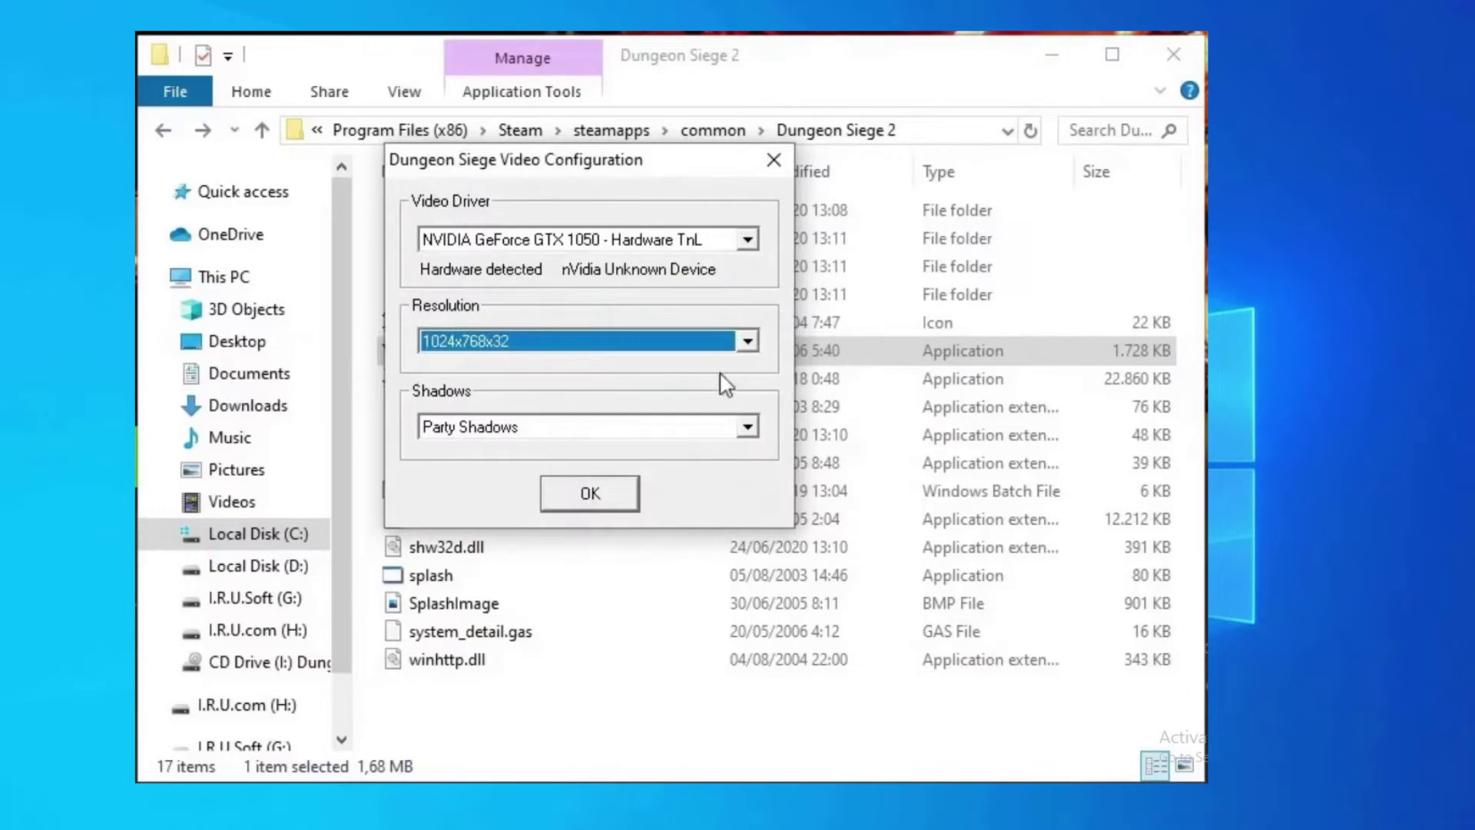
click(615, 494)
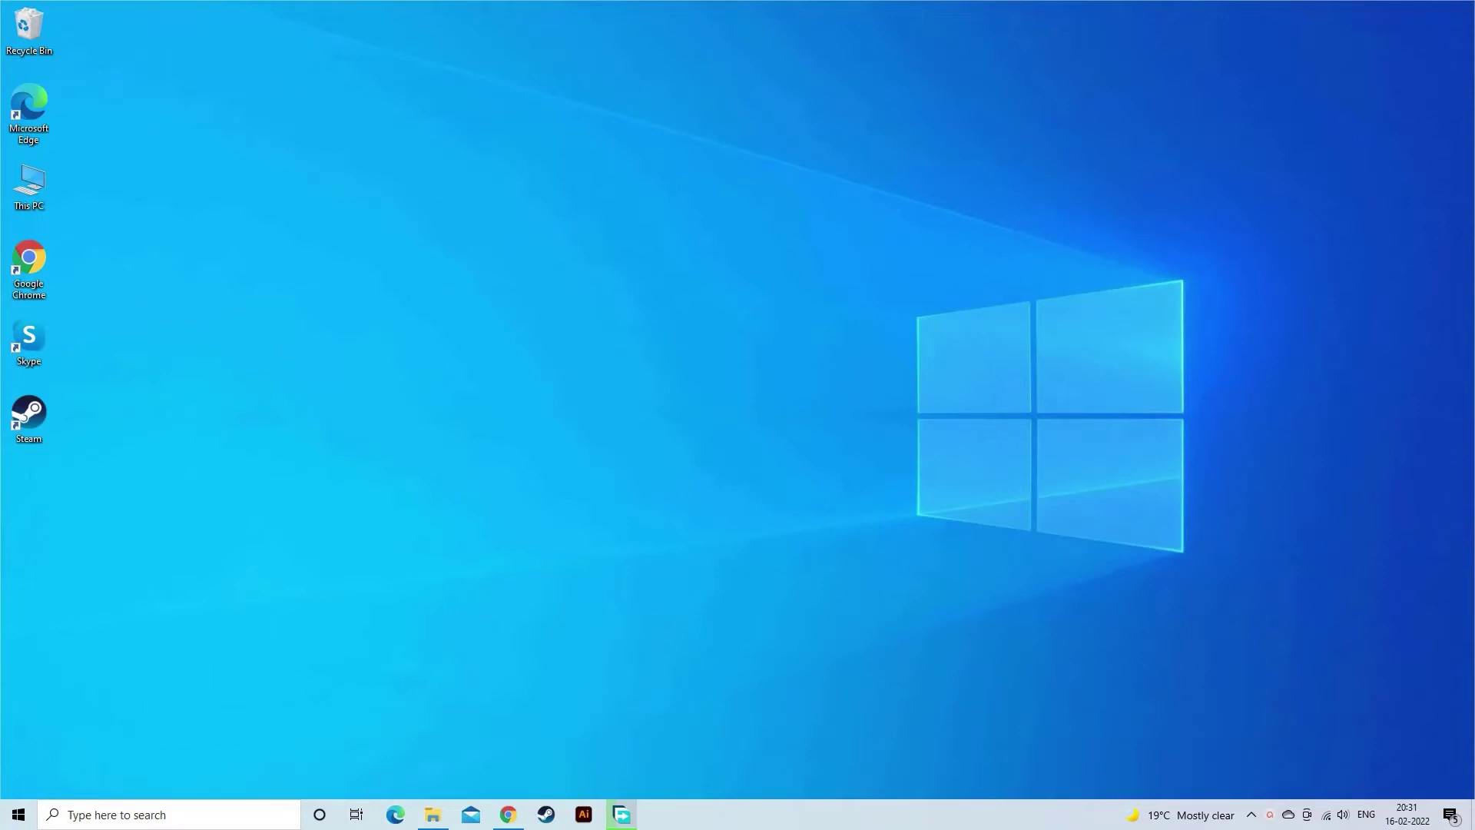
Navigate through Local Disk (C:), Program Files (x86) and Steam into the steamapps folder.
double_click(29, 184)
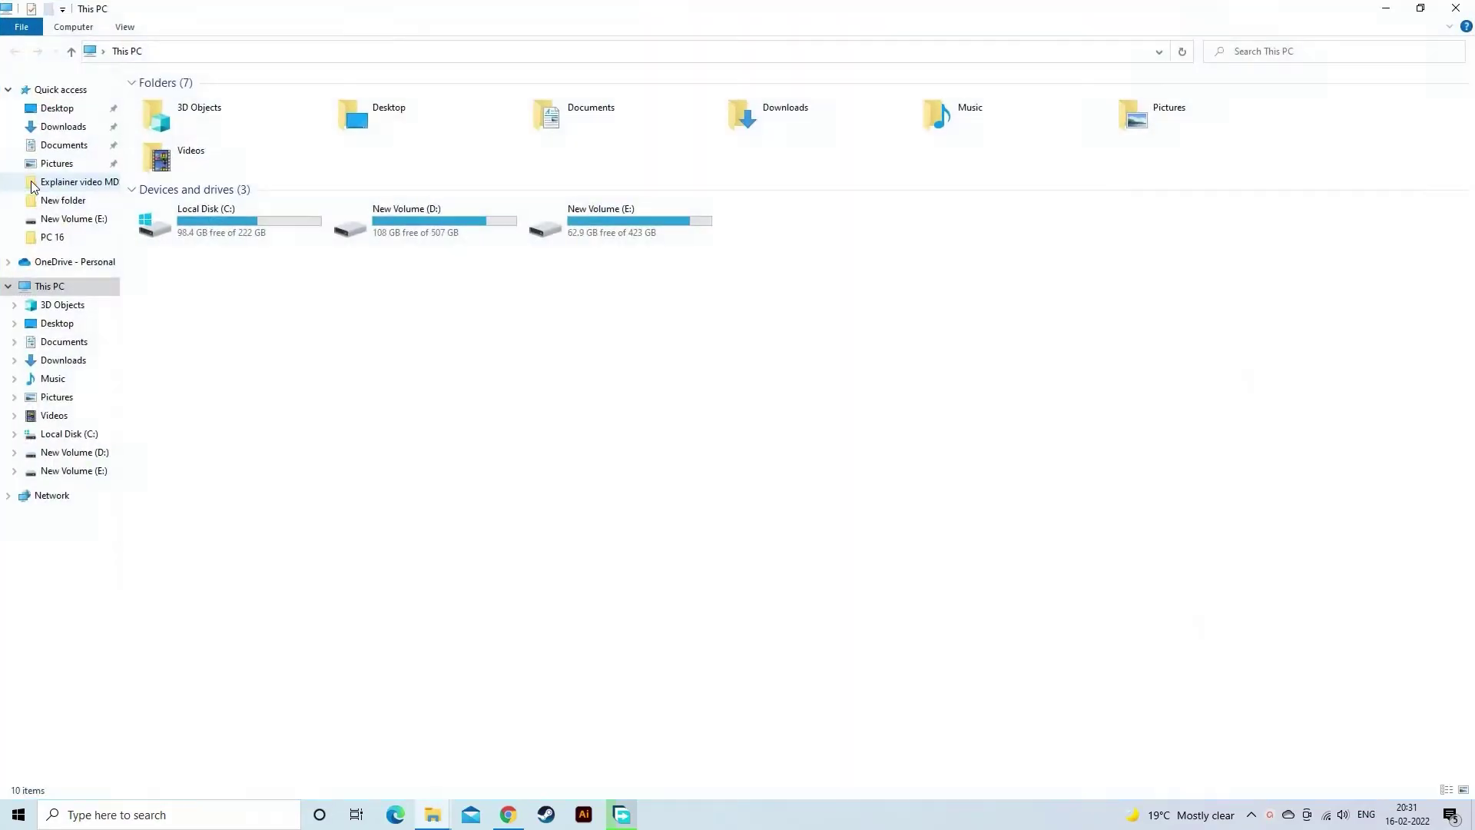
double_click(344, 287)
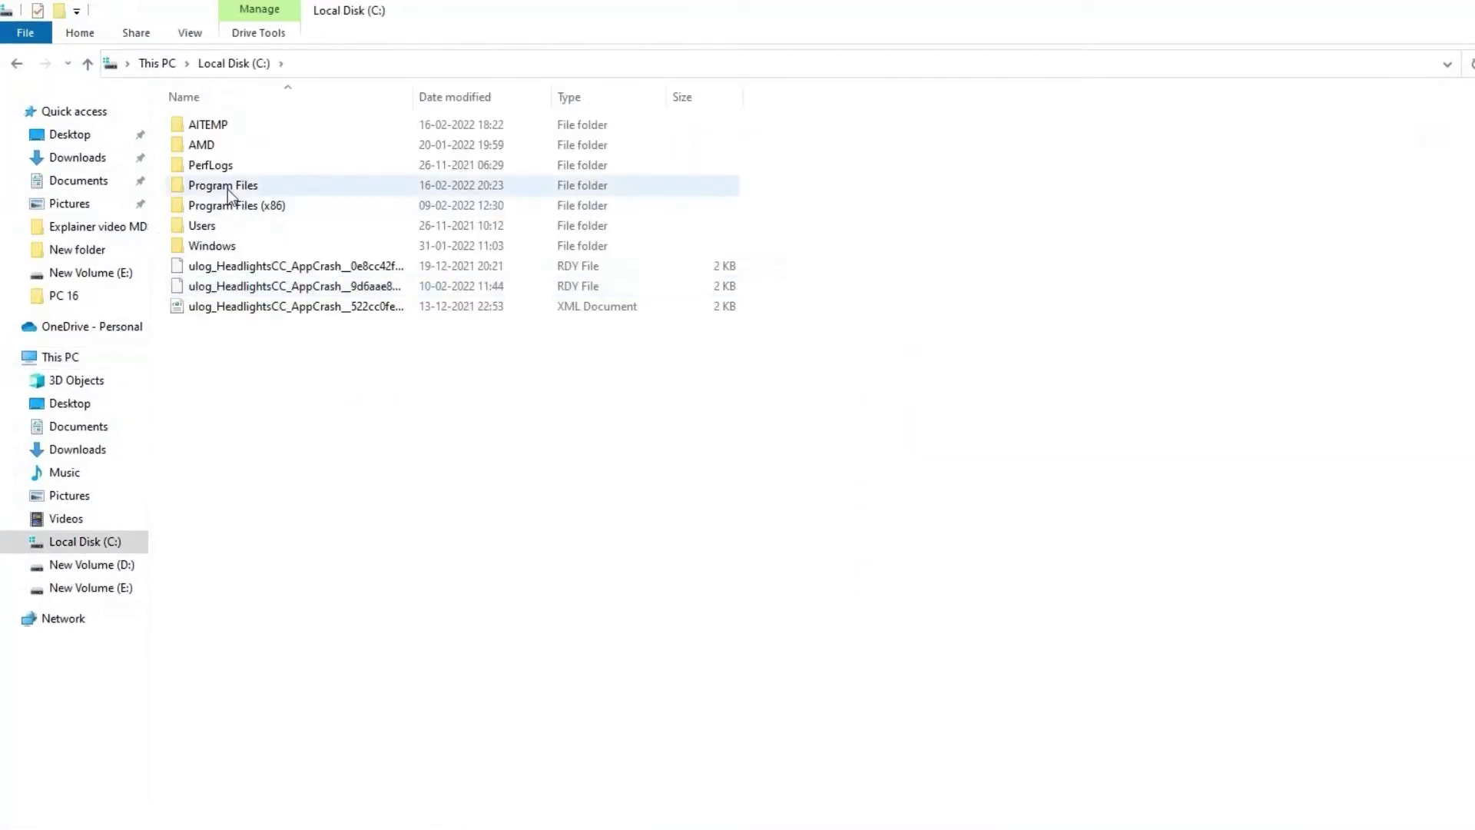
double_click(267, 208)
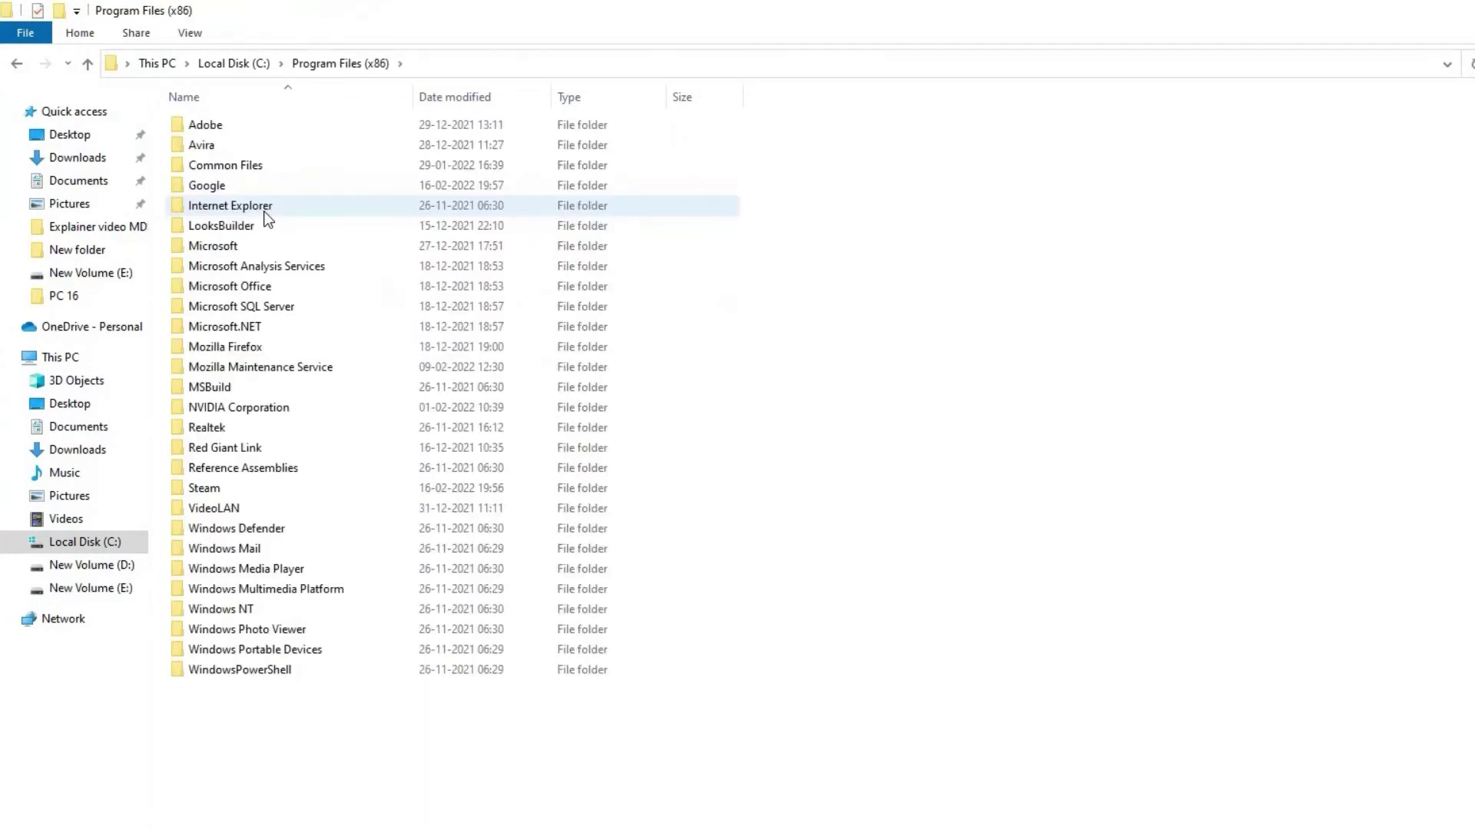
double_click(307, 485)
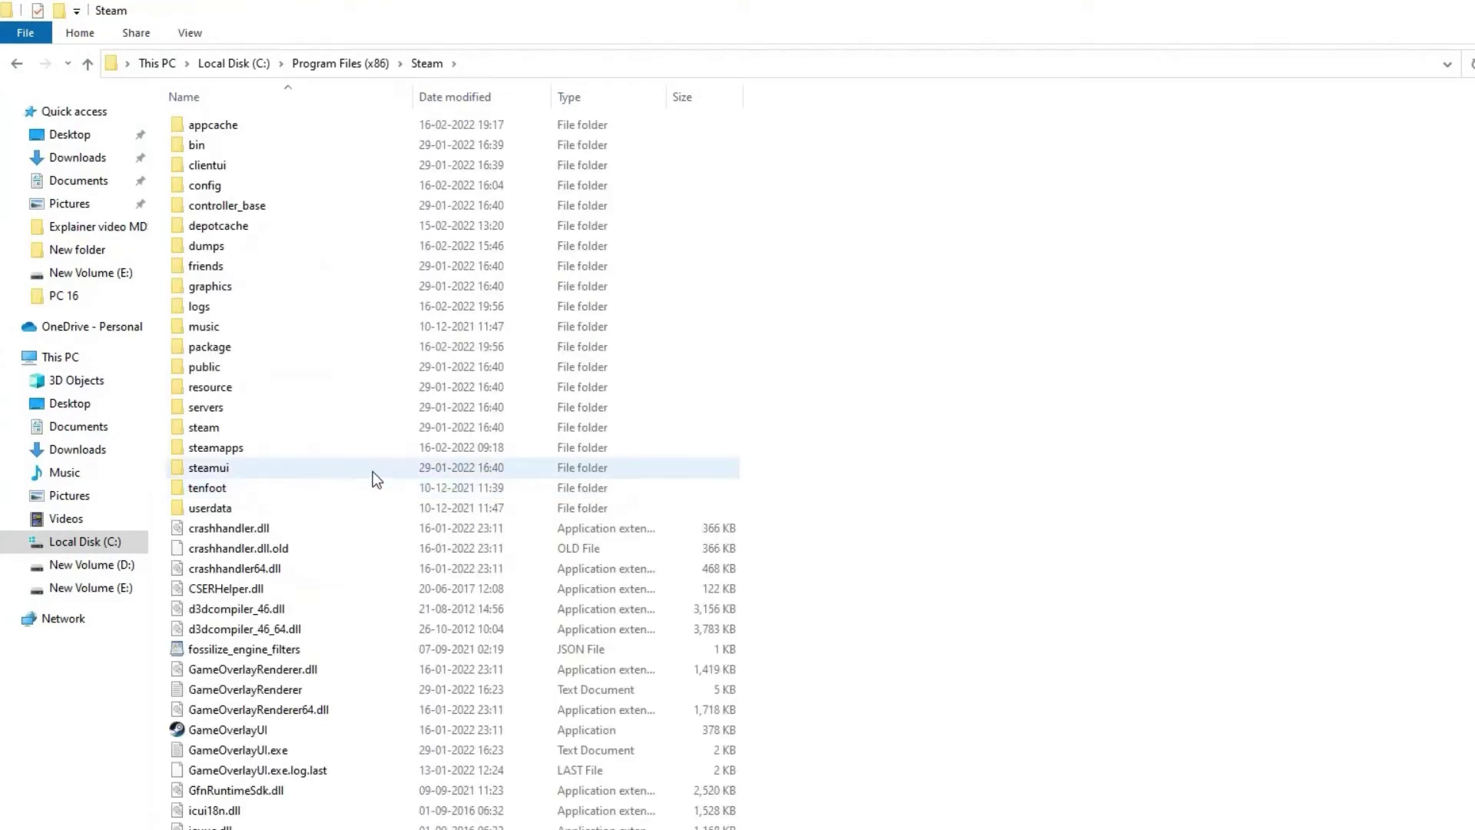
click(242, 450)
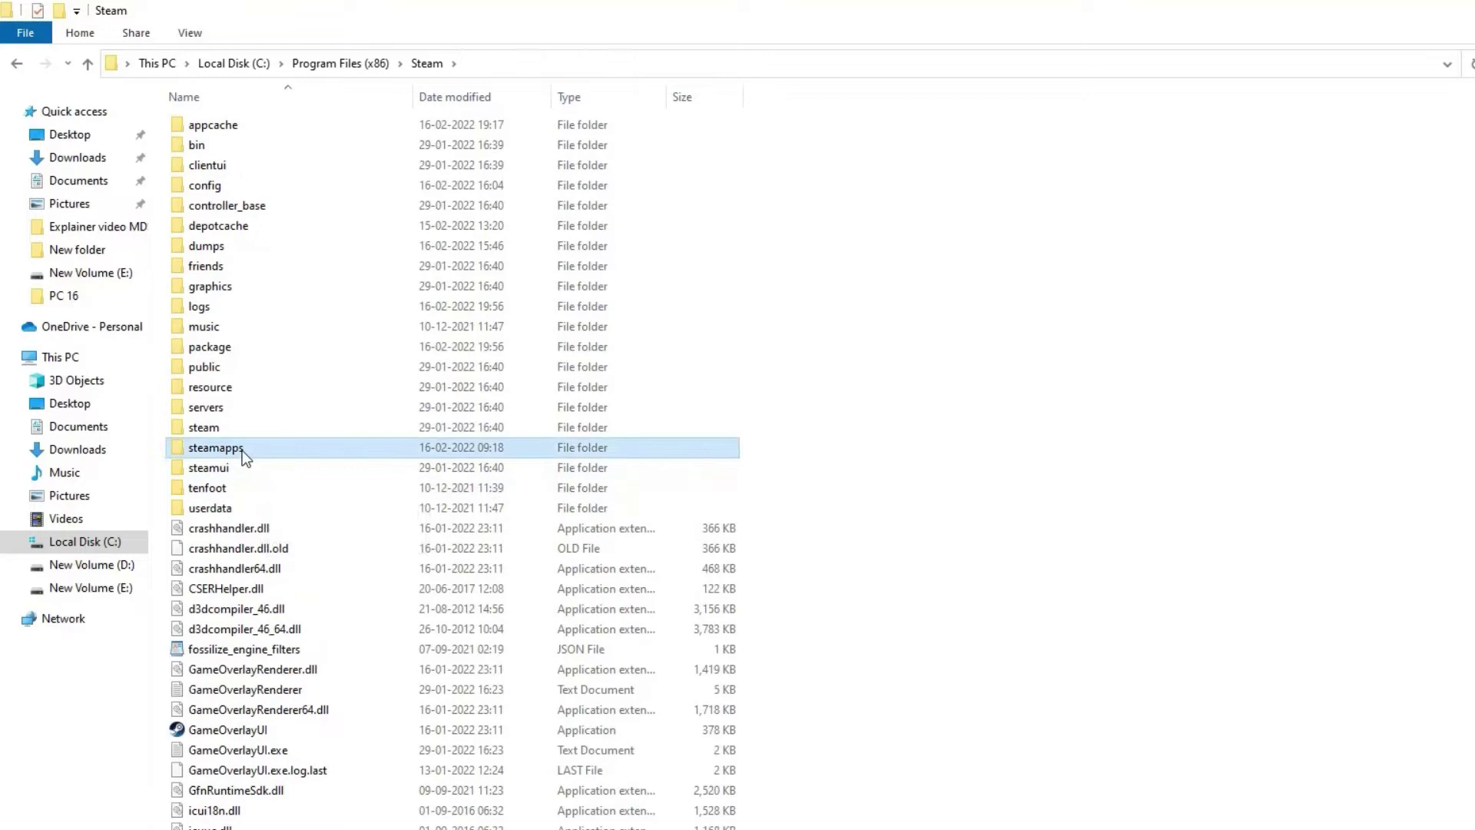
double_click(243, 450)
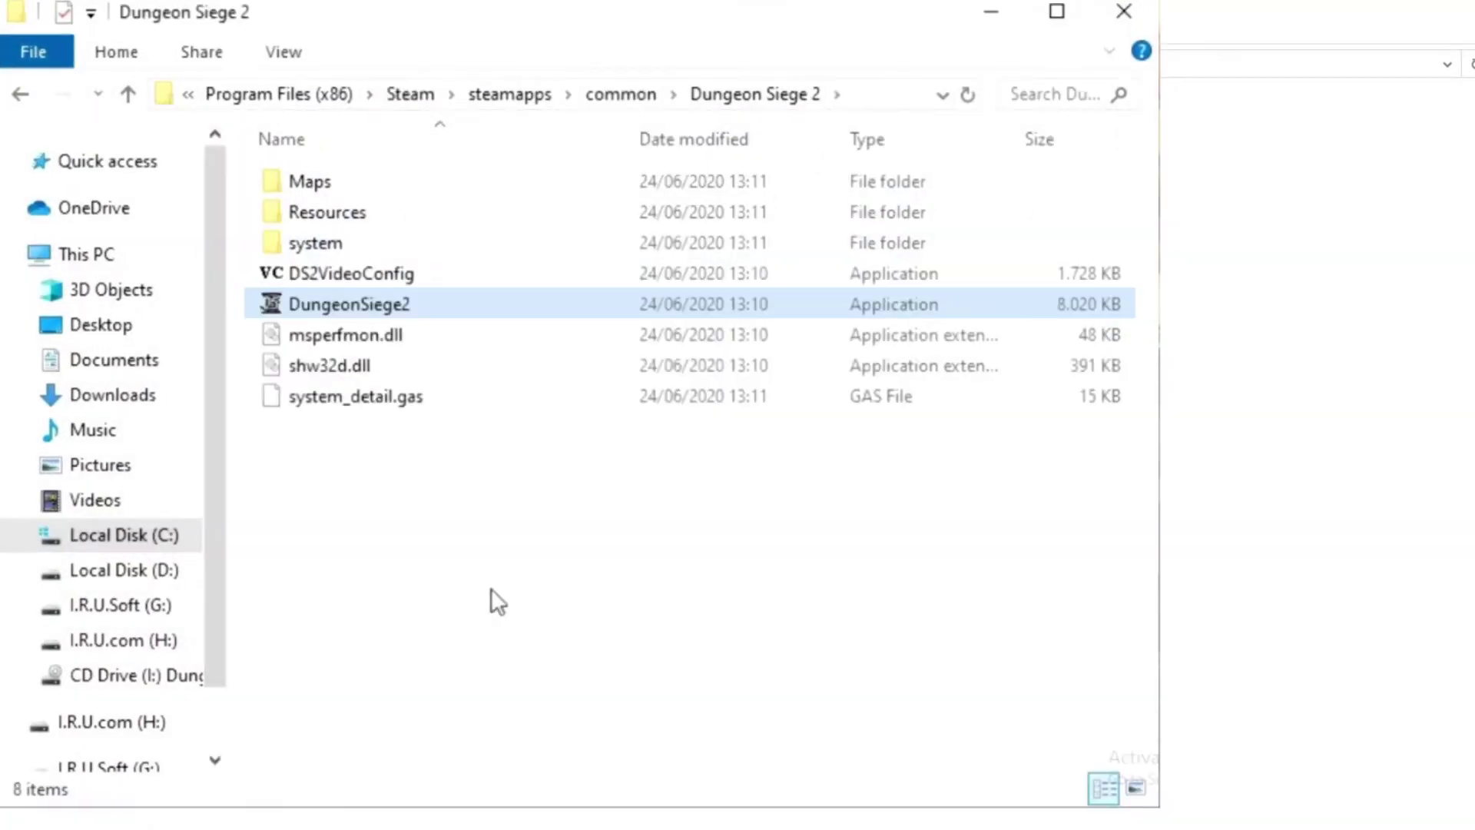
Set DungeonSiege2 to run in Windows 8 compatibility mode in its Properties Compatibility settings.
right_click(868, 291)
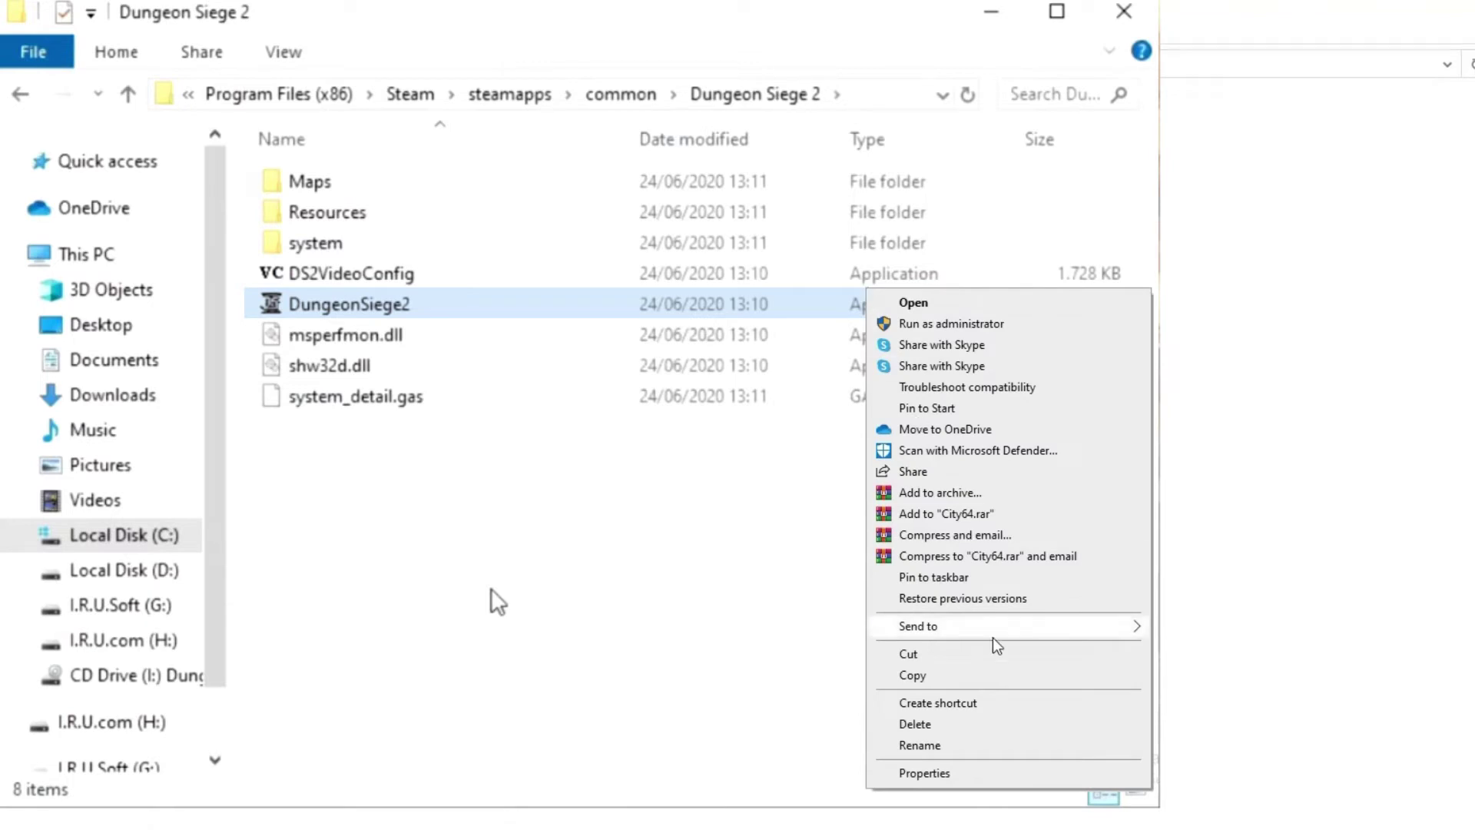
click(959, 776)
click(960, 335)
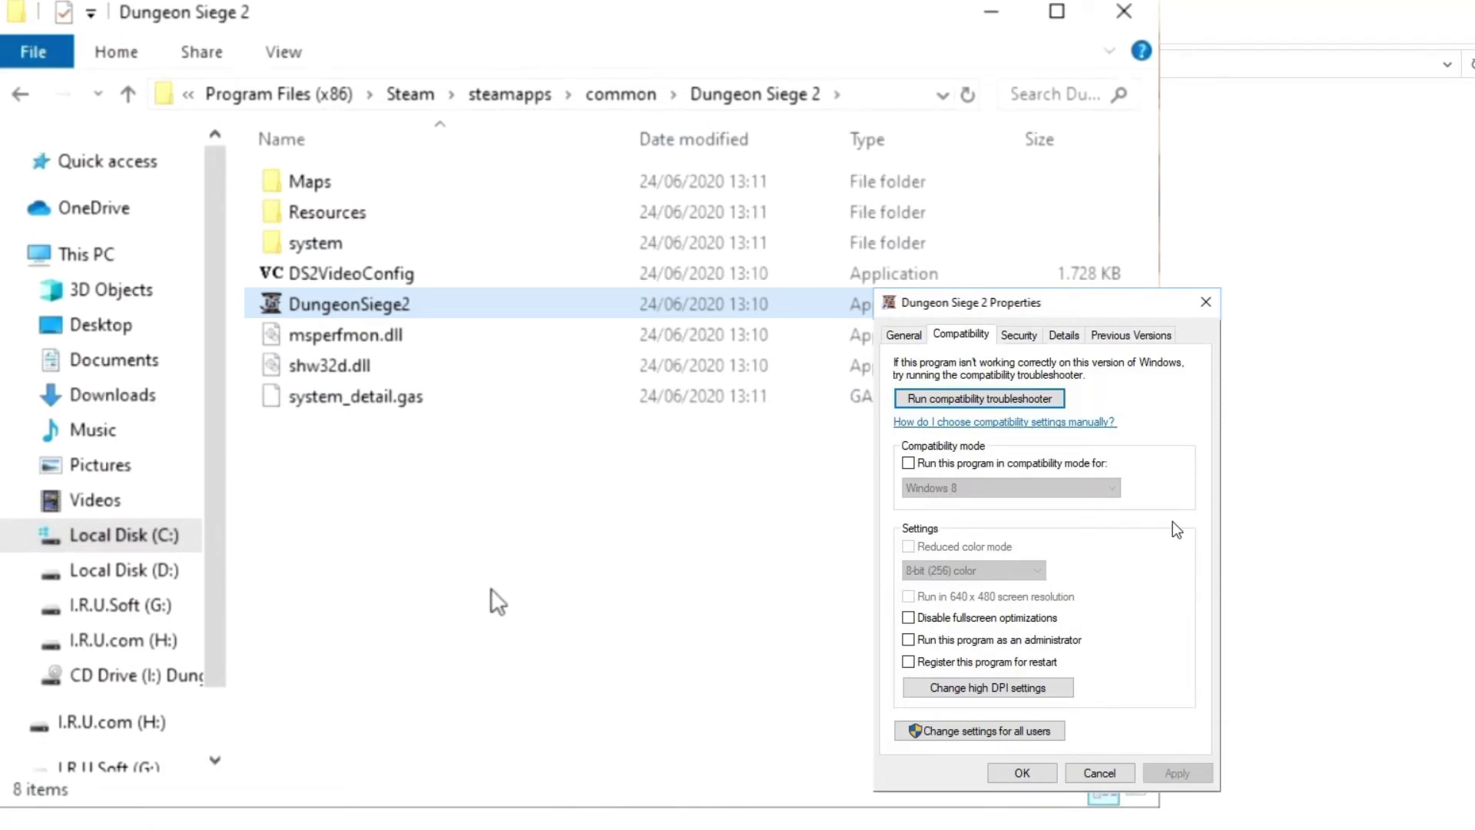
click(909, 465)
click(1009, 496)
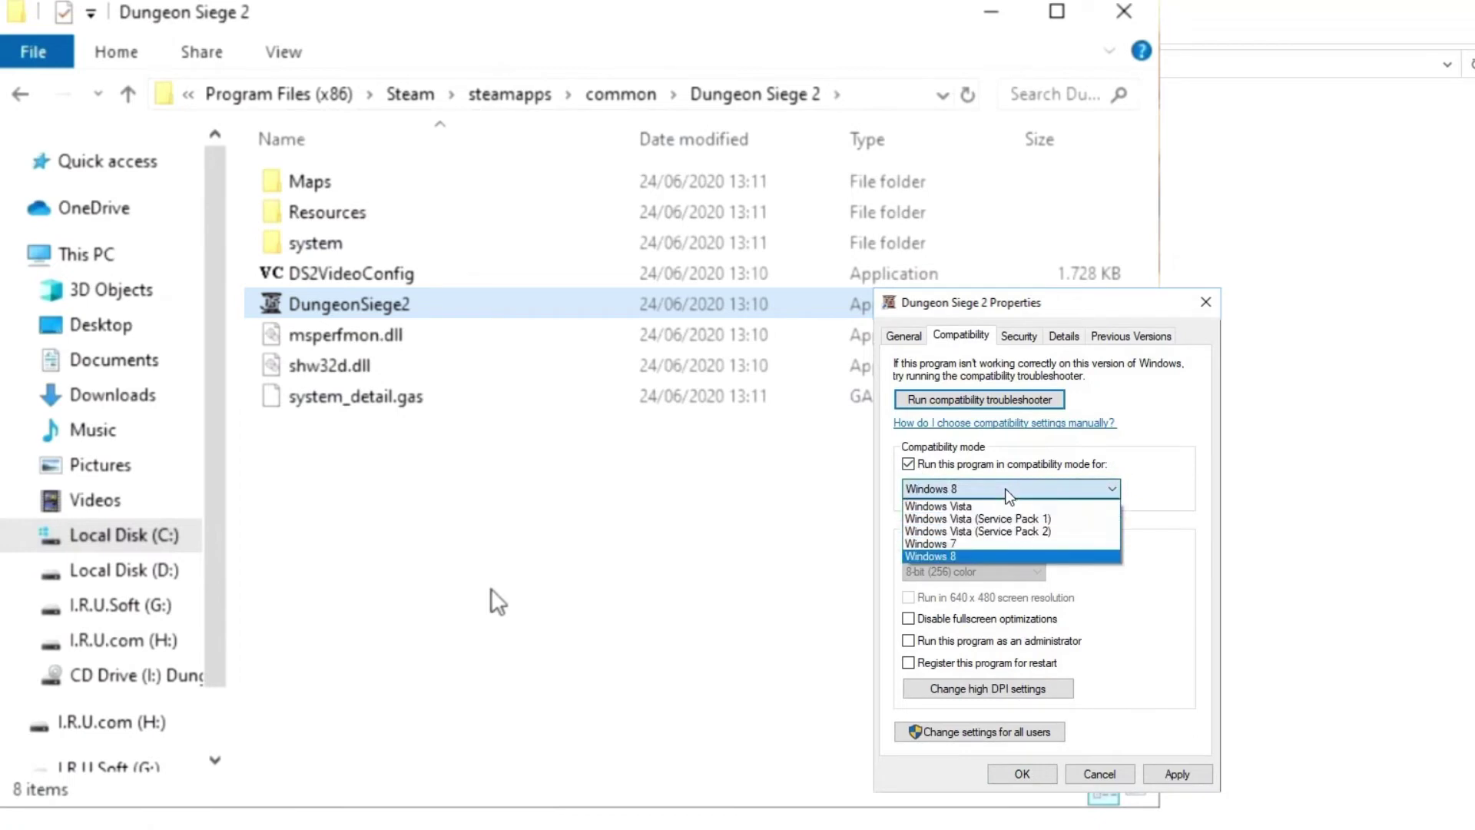
click(999, 556)
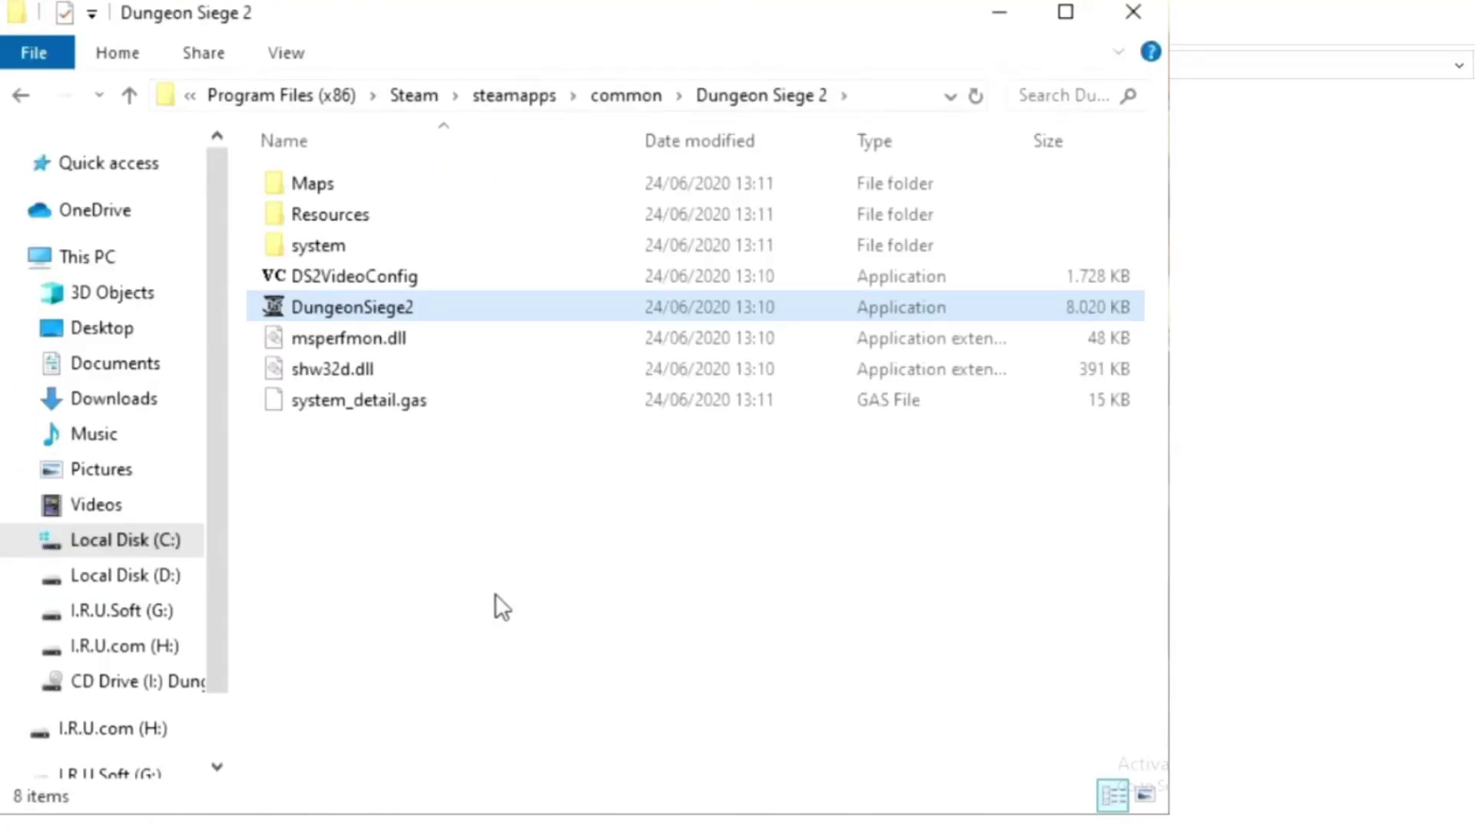
In DungeonSiege2's high DPI settings, tick the program DPI fix and the high DPI scaling override.
right_click(873, 294)
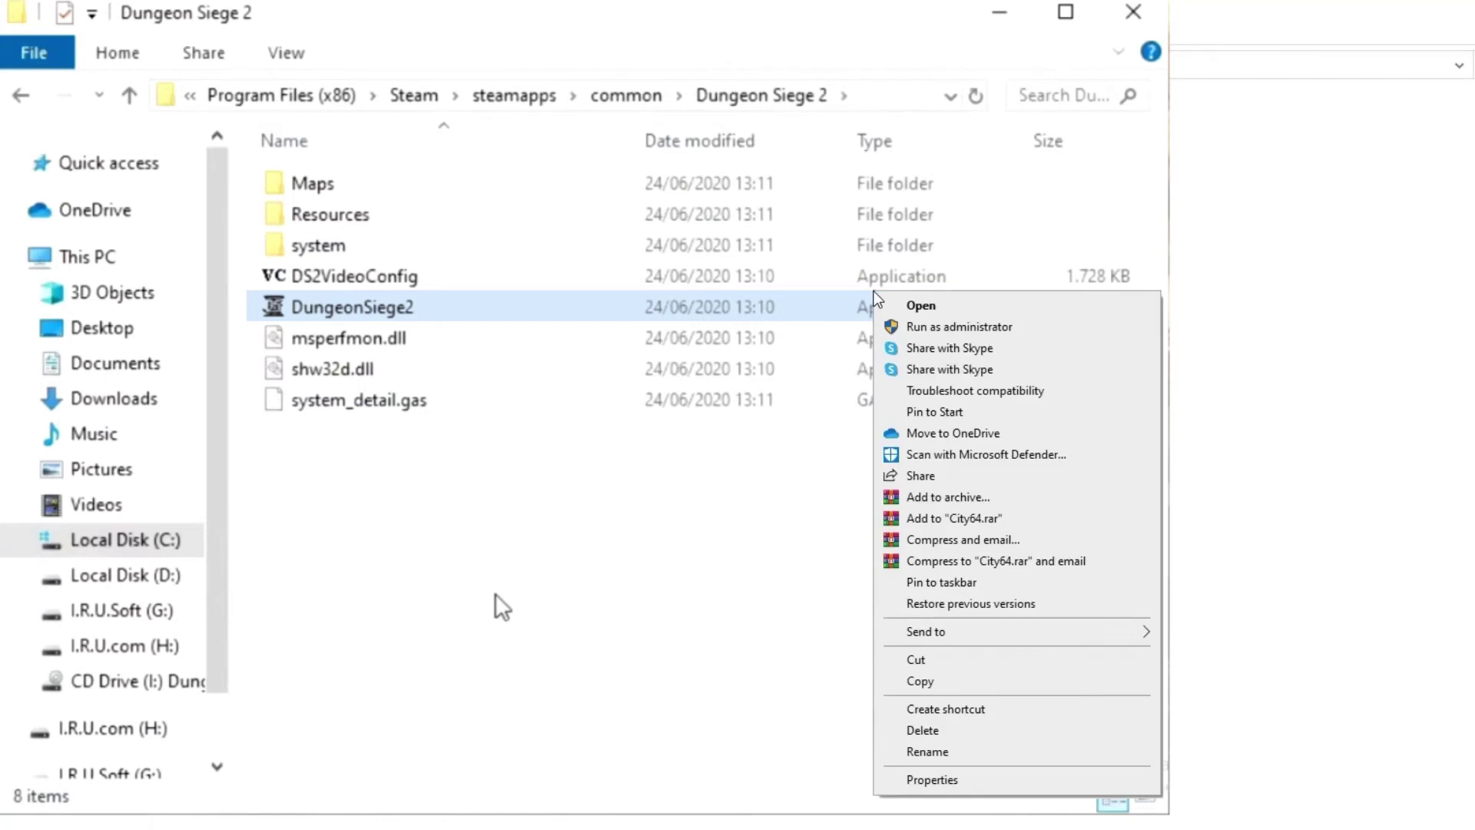
click(966, 783)
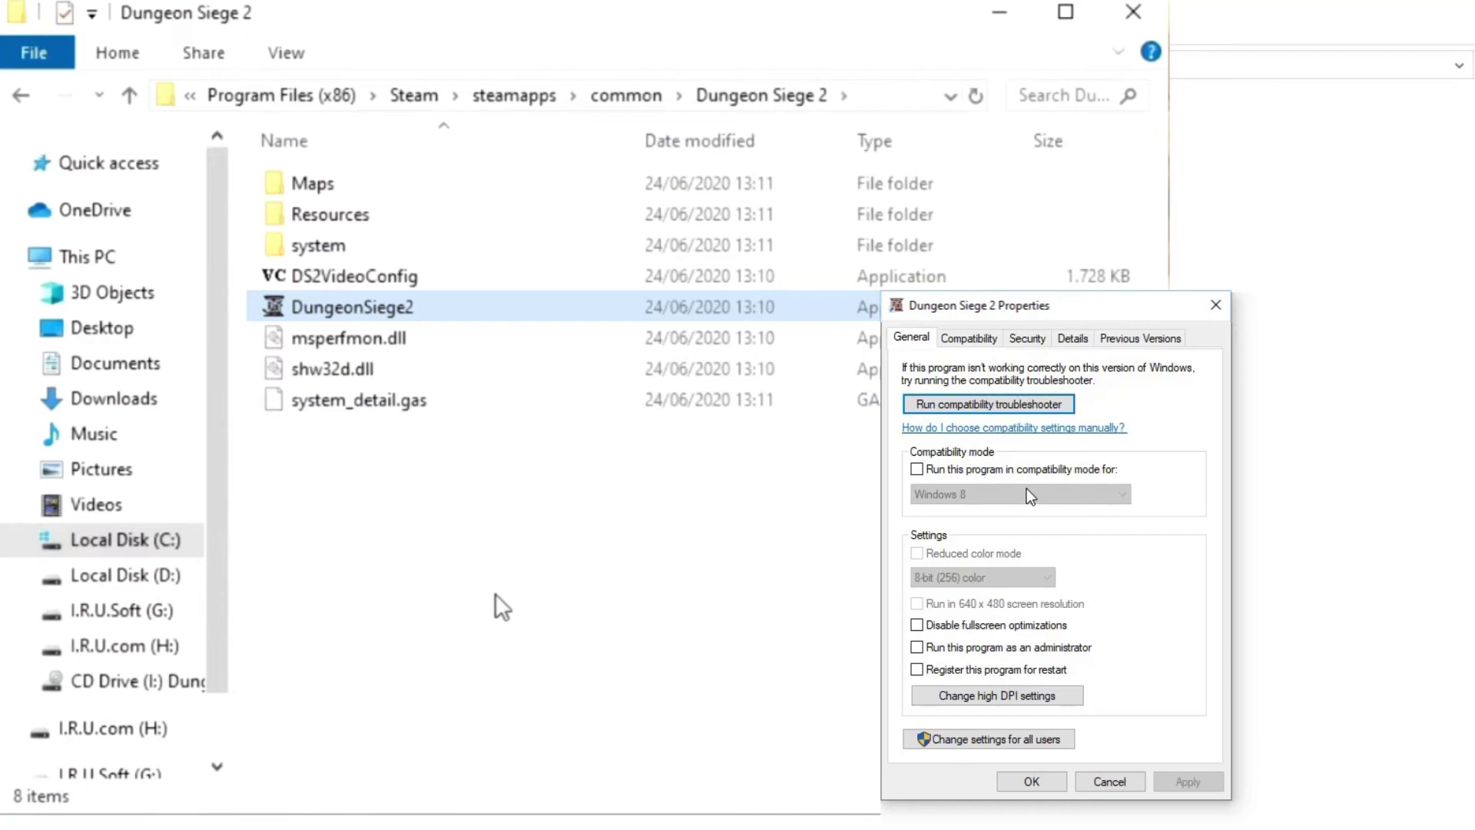
key(ctrl+Tab)
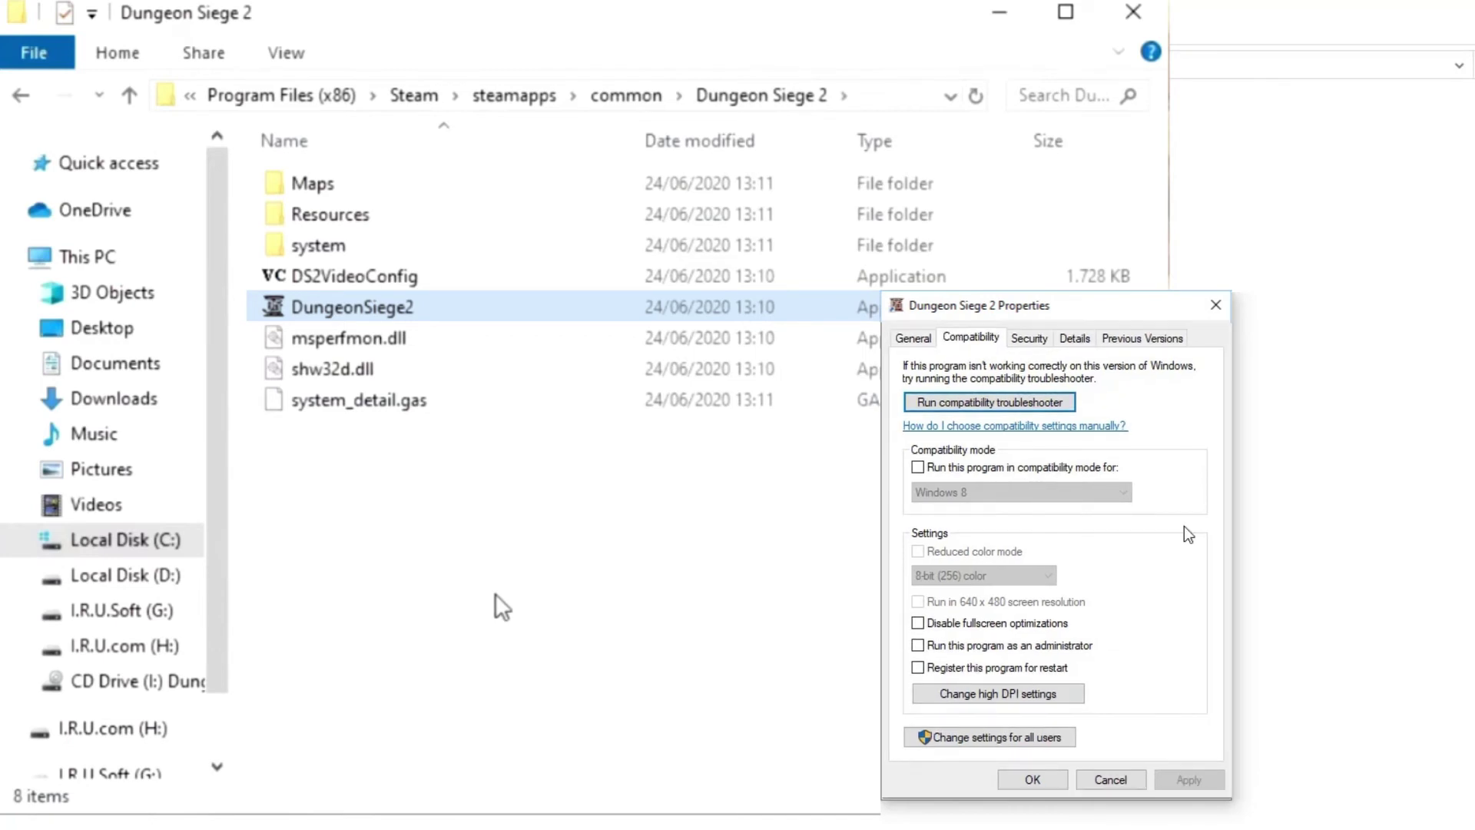
click(993, 699)
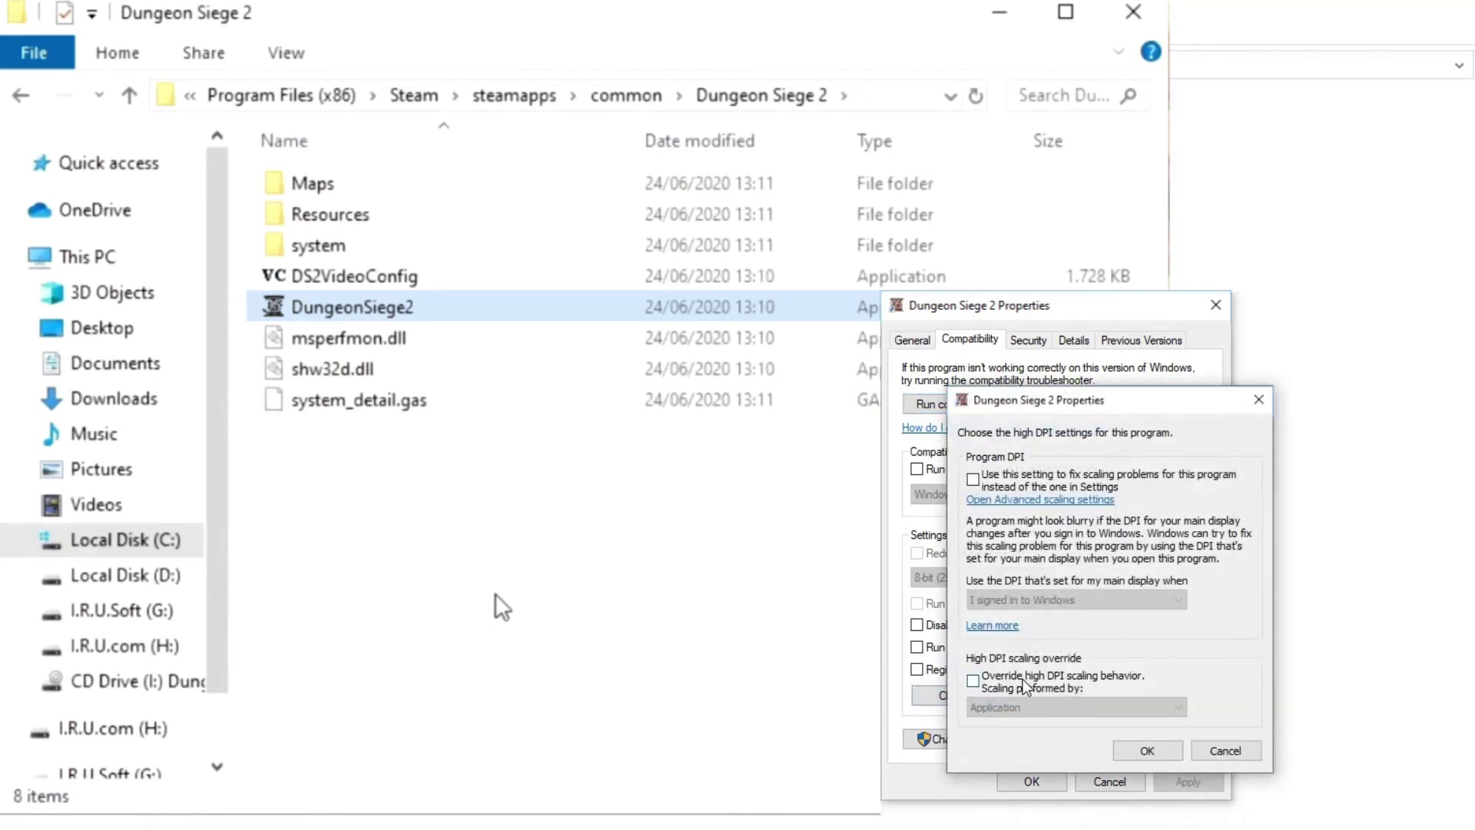
click(972, 480)
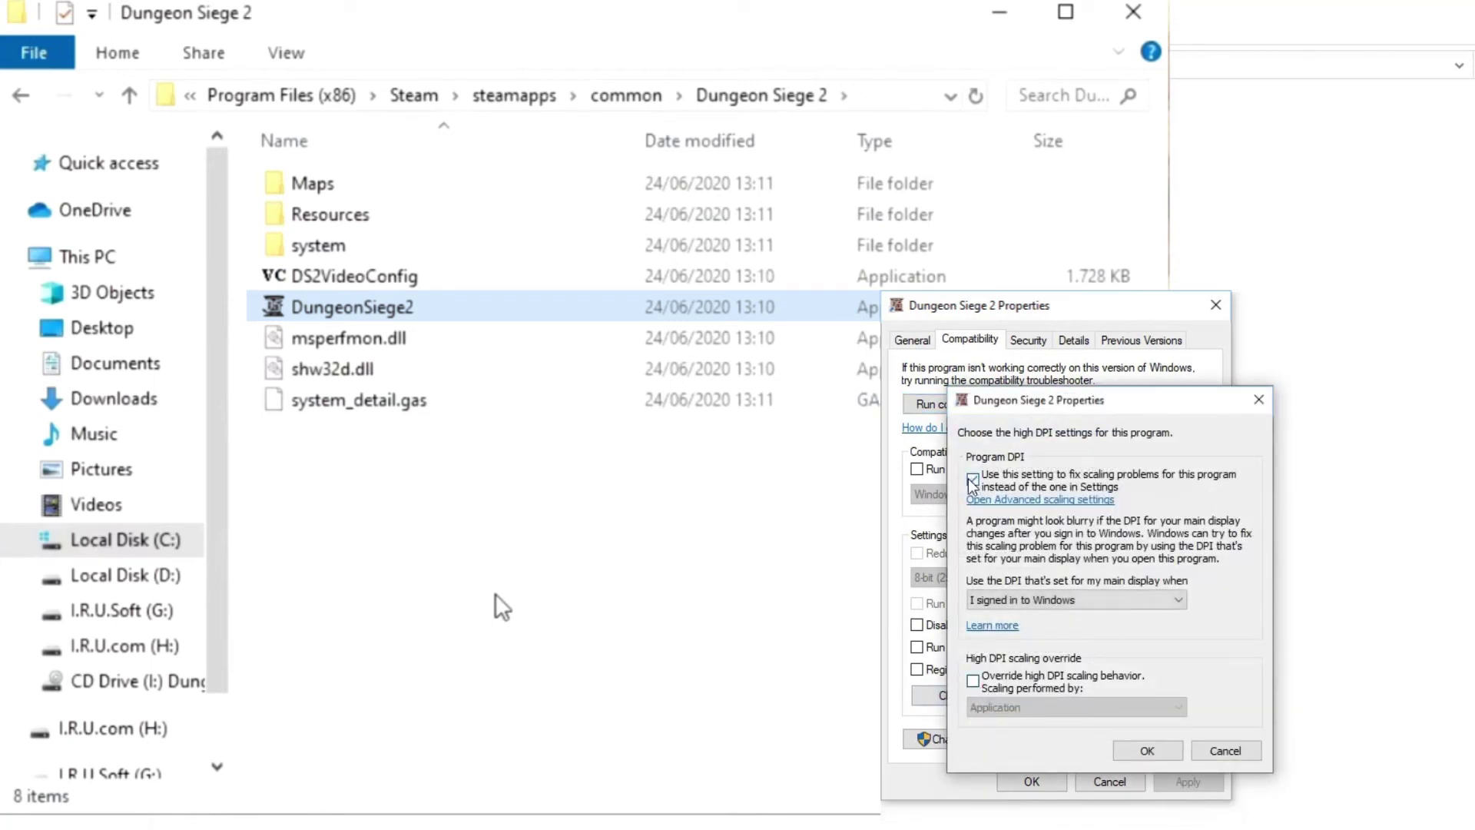
click(974, 681)
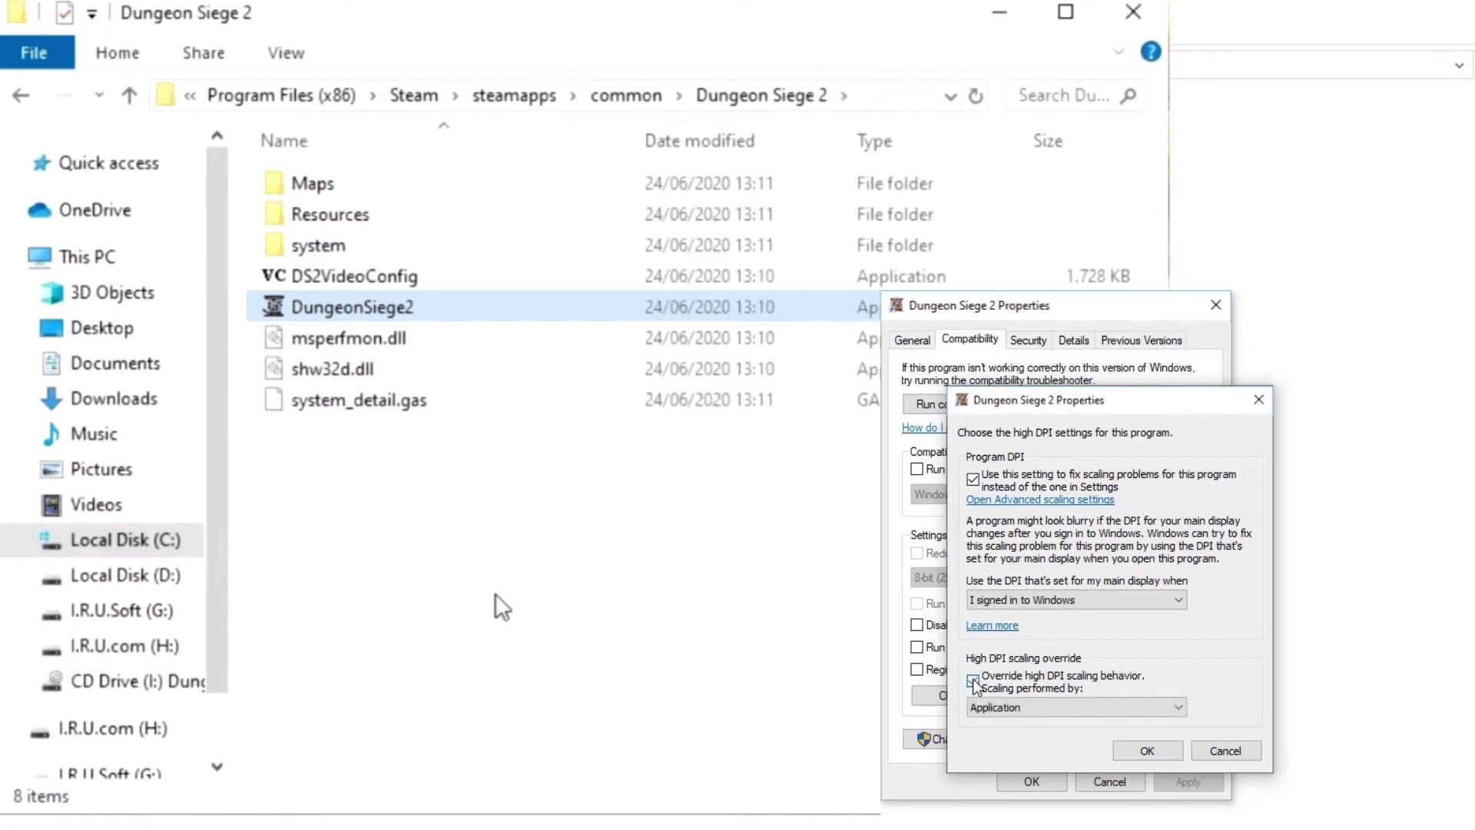
click(1018, 707)
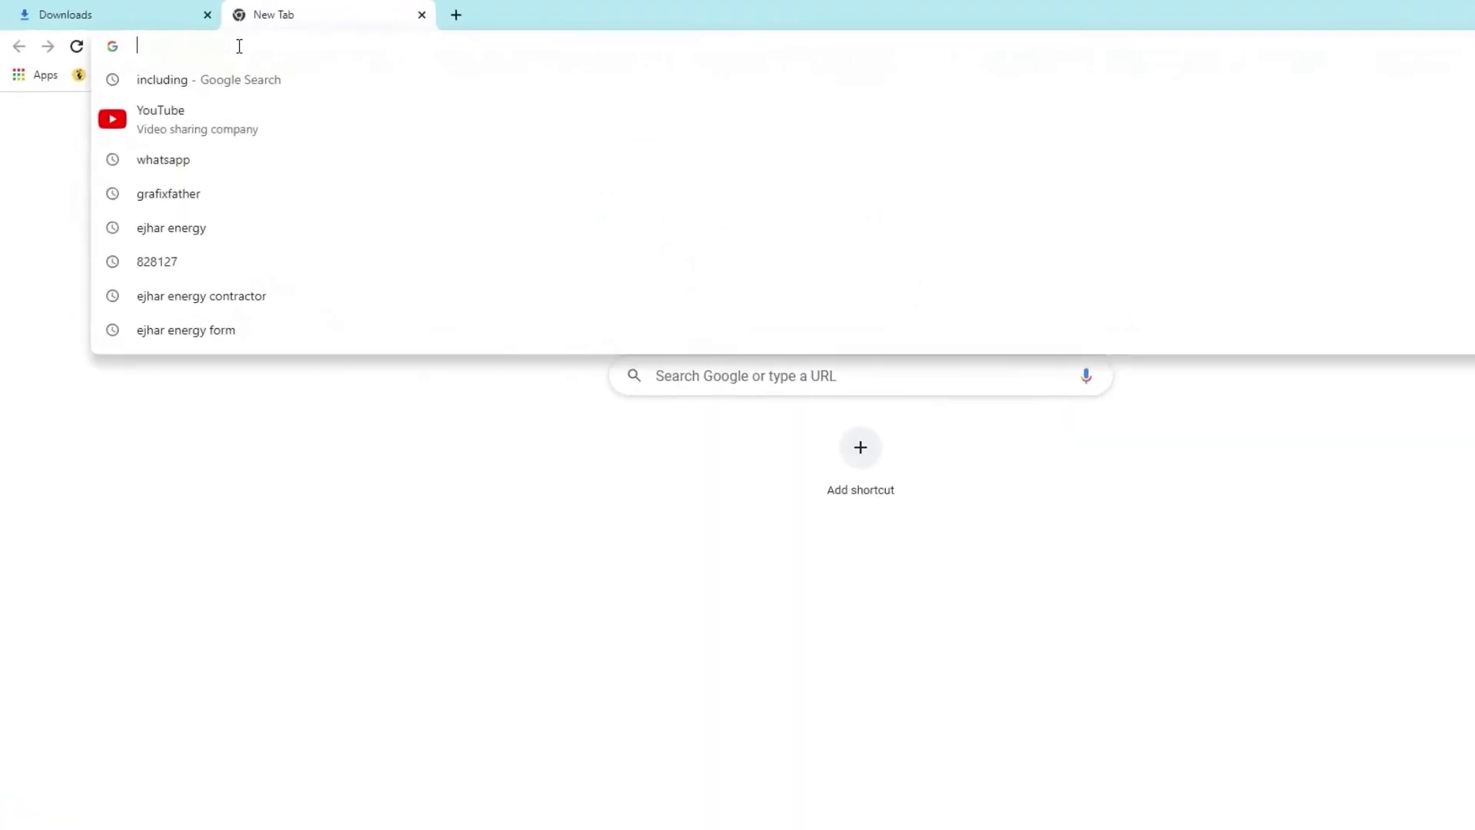
Enter gog.com in the address bar and scroll down the loaded storefront.
text(gog)
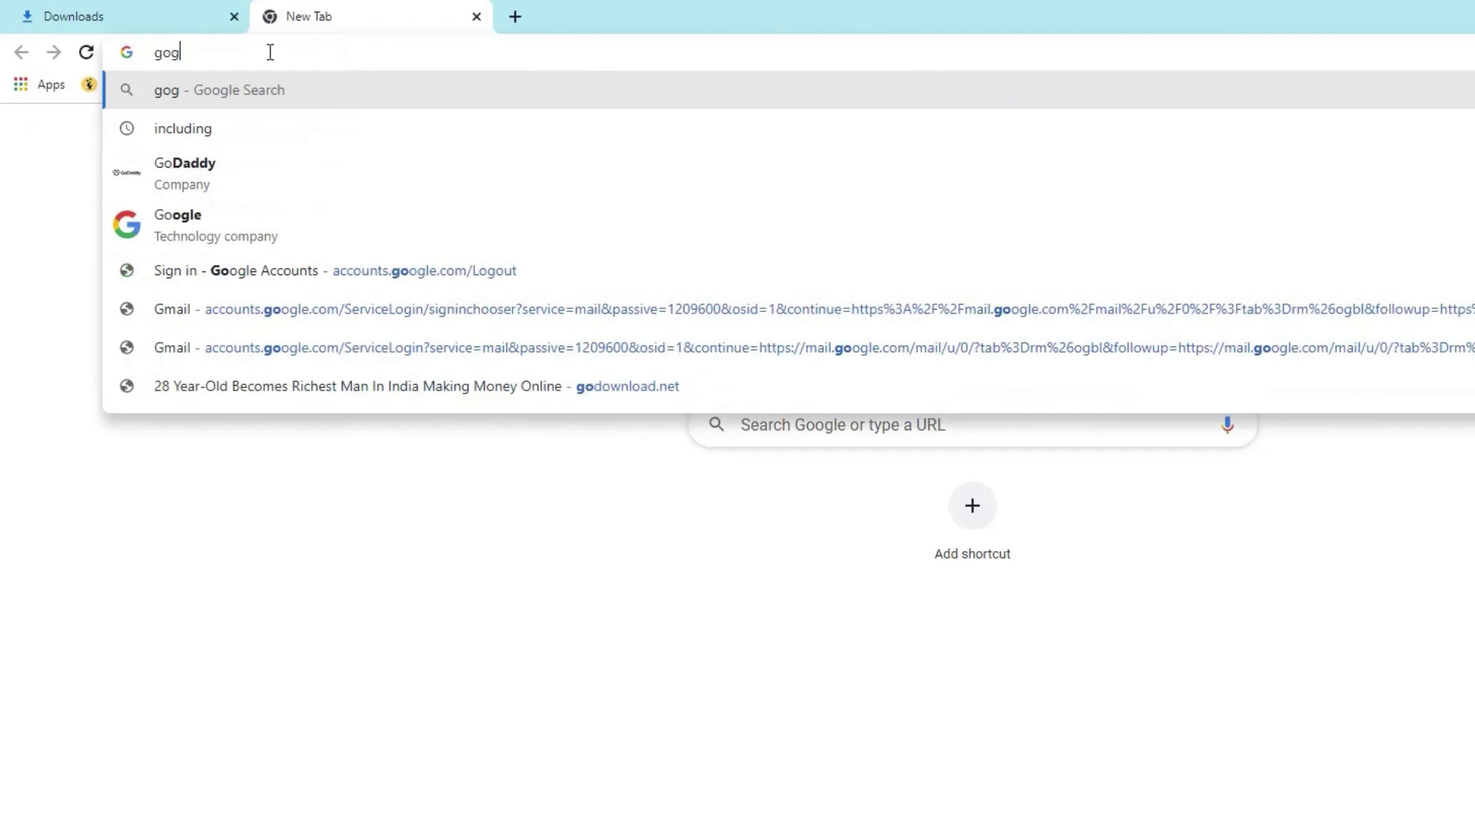
text(.com)
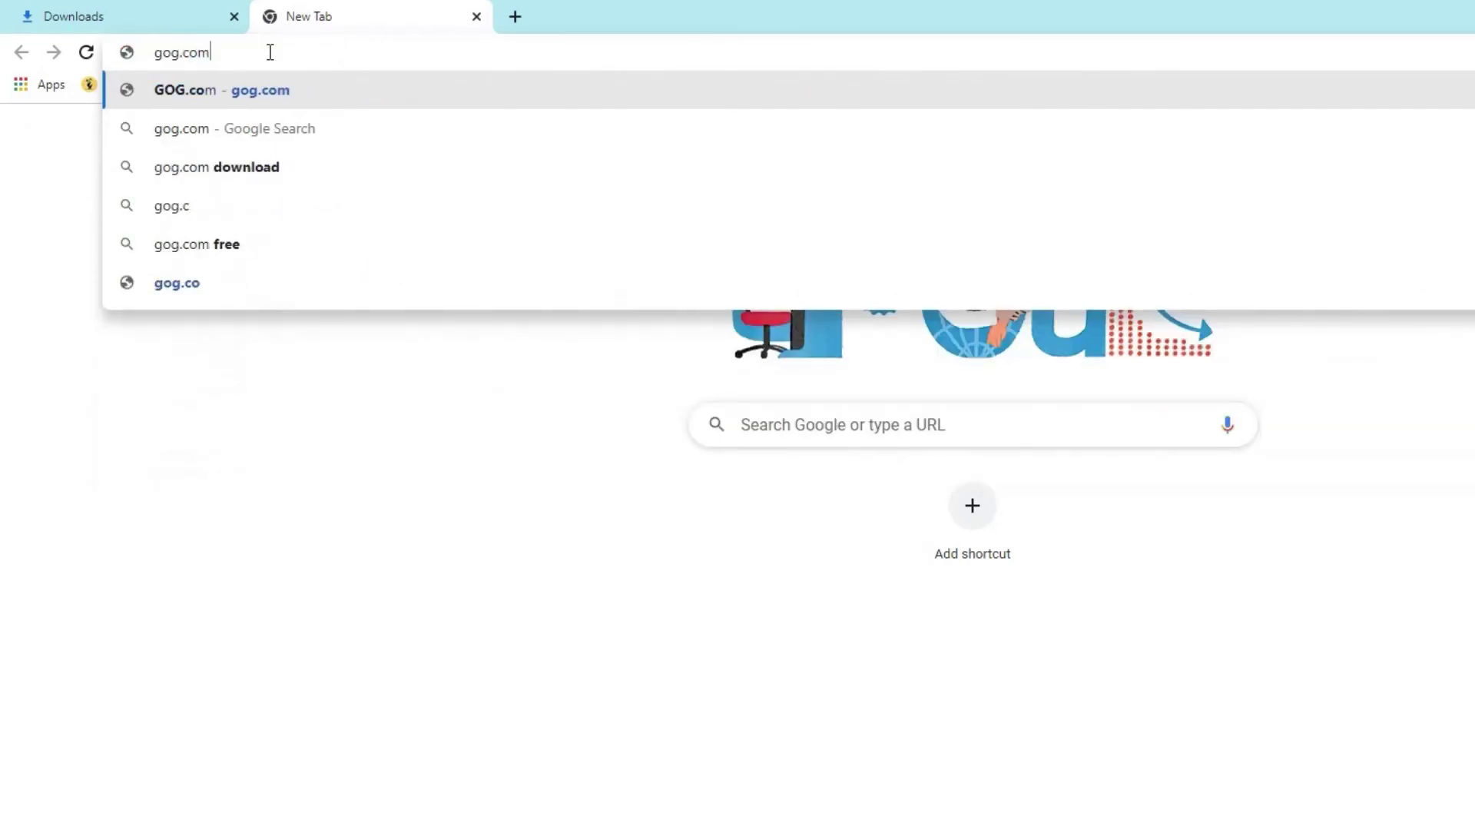
key(Return)
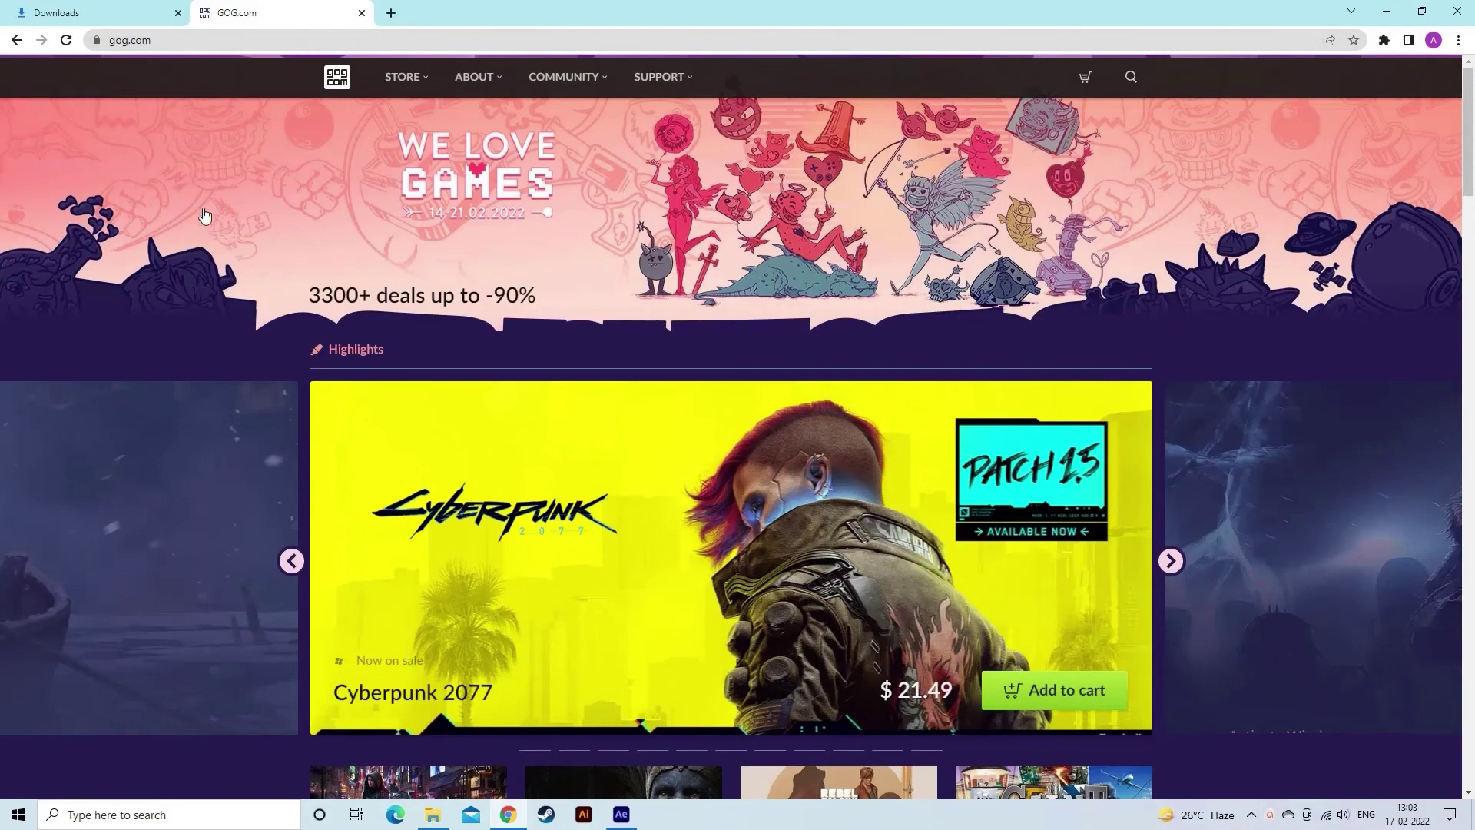
scroll(207, 236, down, 5)
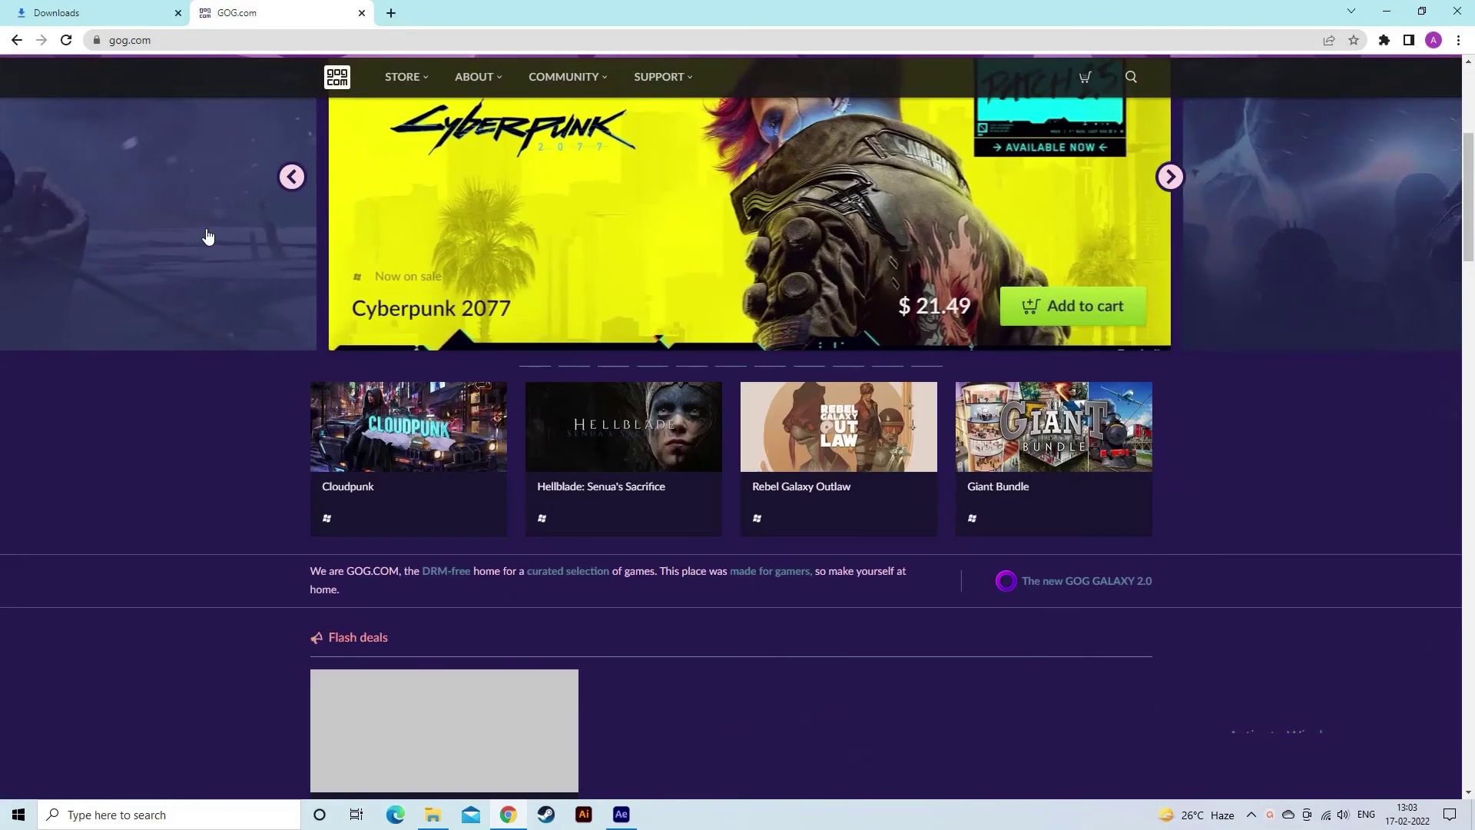